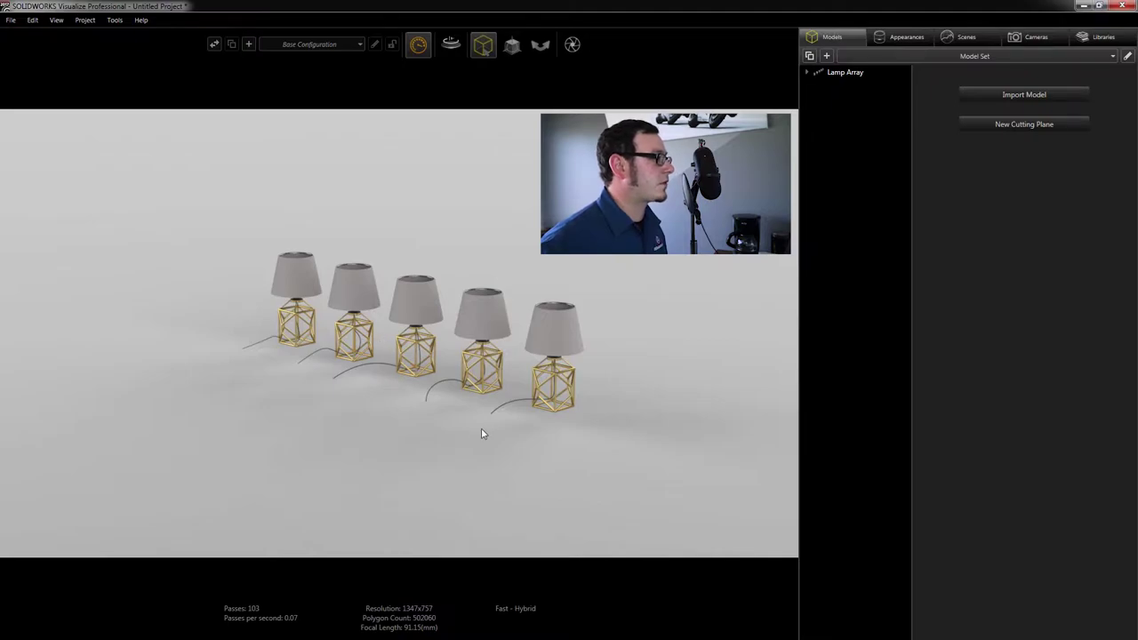
# Step: Lower the Lamp Array model to a Y position of 0.0040 and clear the selection
pyautogui.click(846, 73)
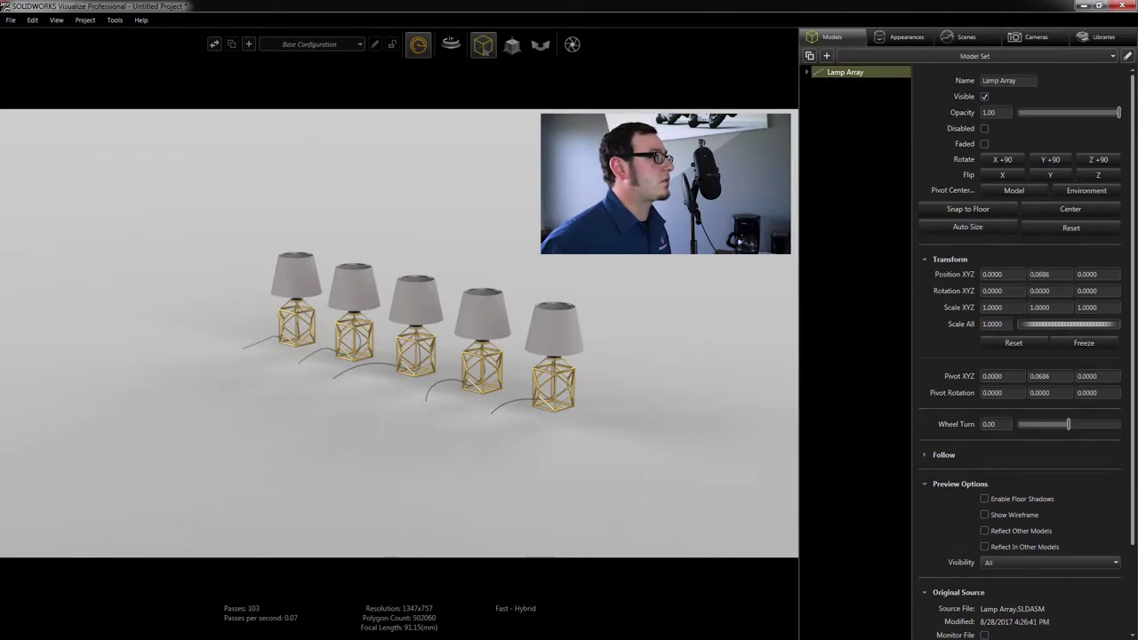
pyautogui.click(512, 46)
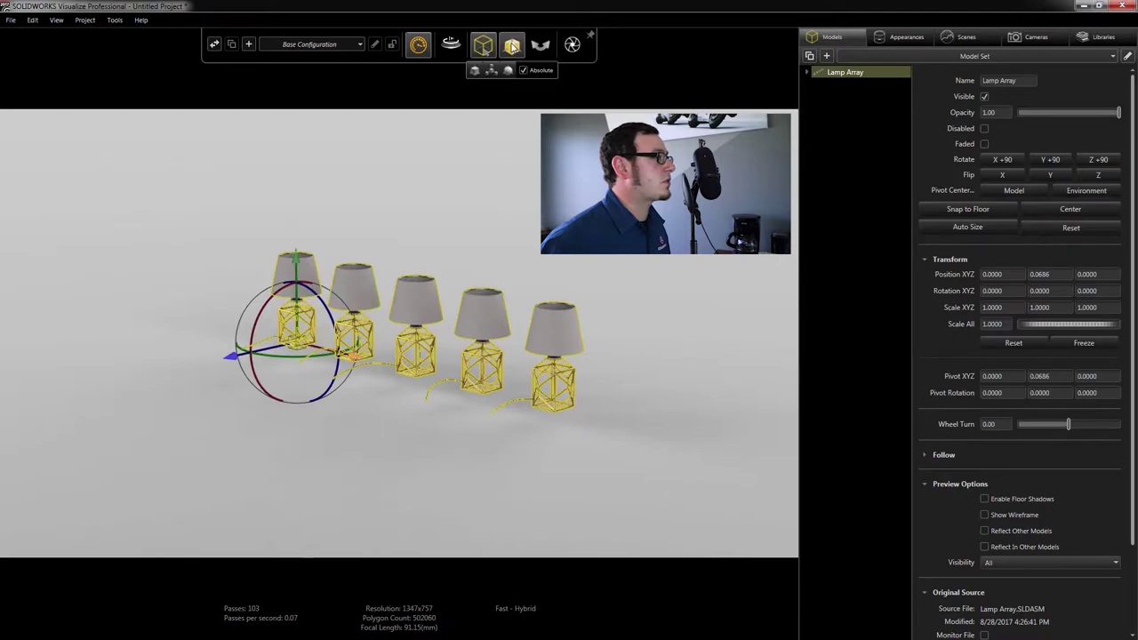
pyautogui.click(512, 46)
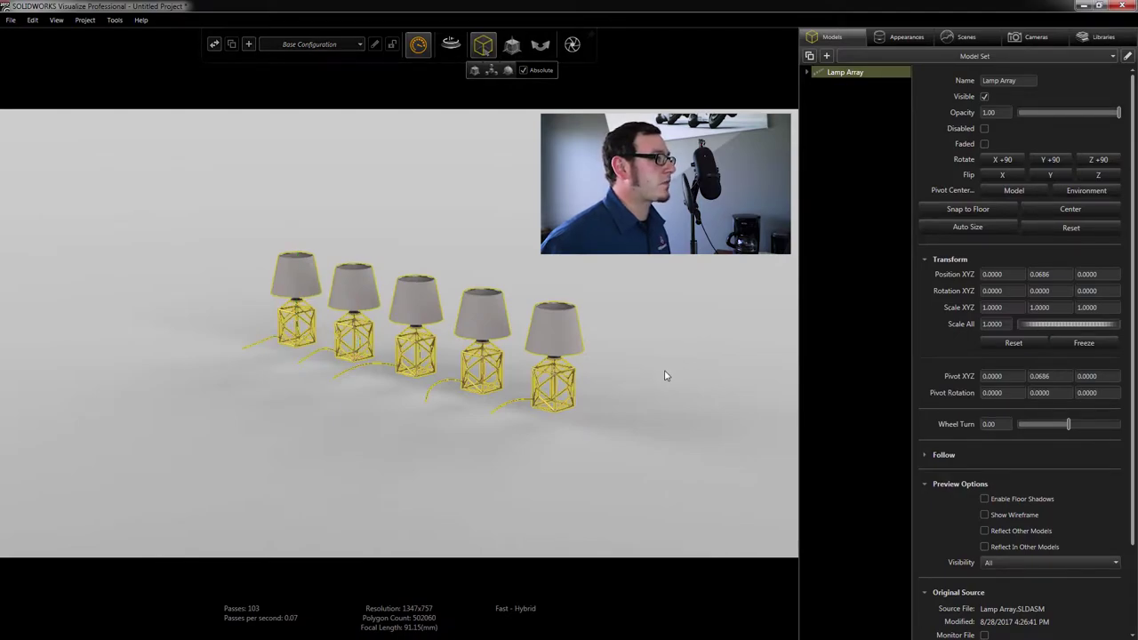
pyautogui.click(1038, 276)
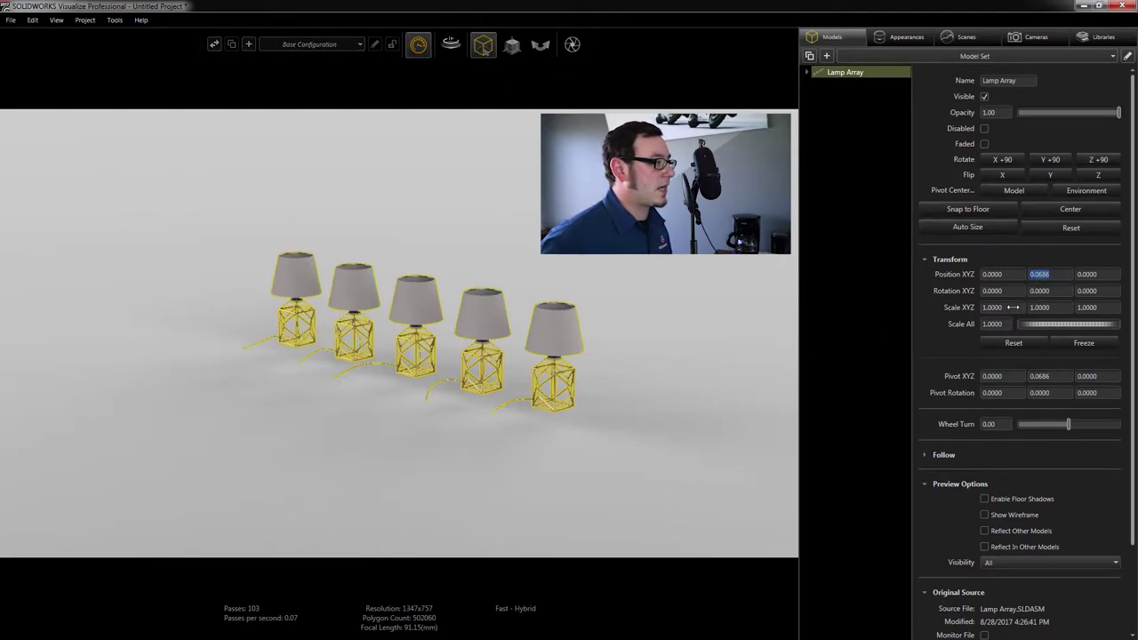
pyautogui.press('BackSpace')
pyautogui.write('.004')
pyautogui.press('Tab')
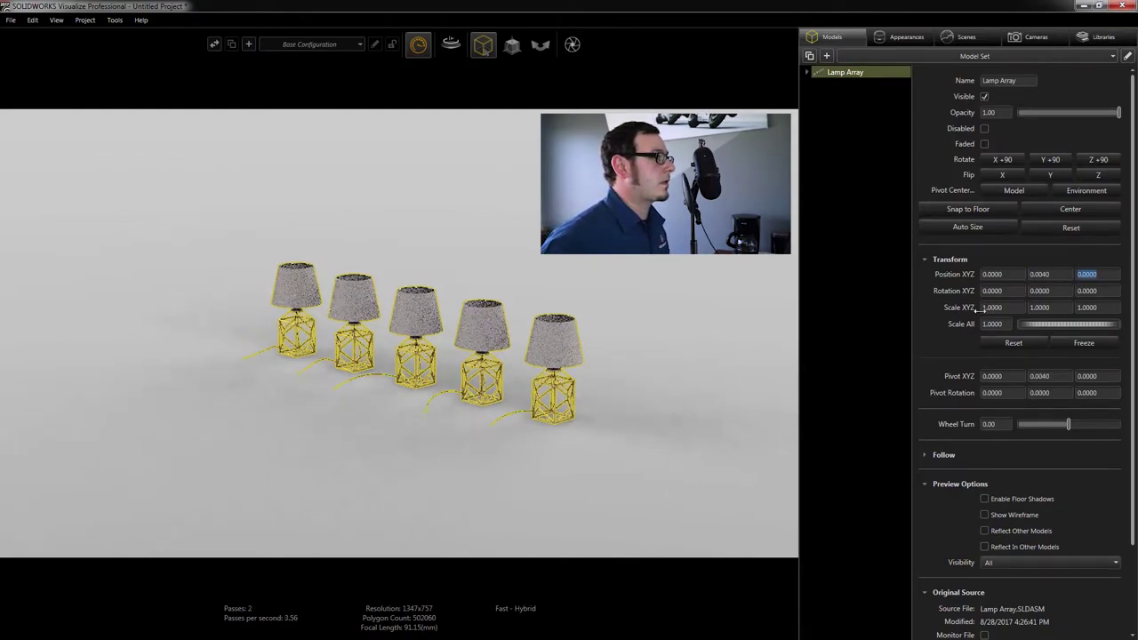
pyautogui.click(555, 433)
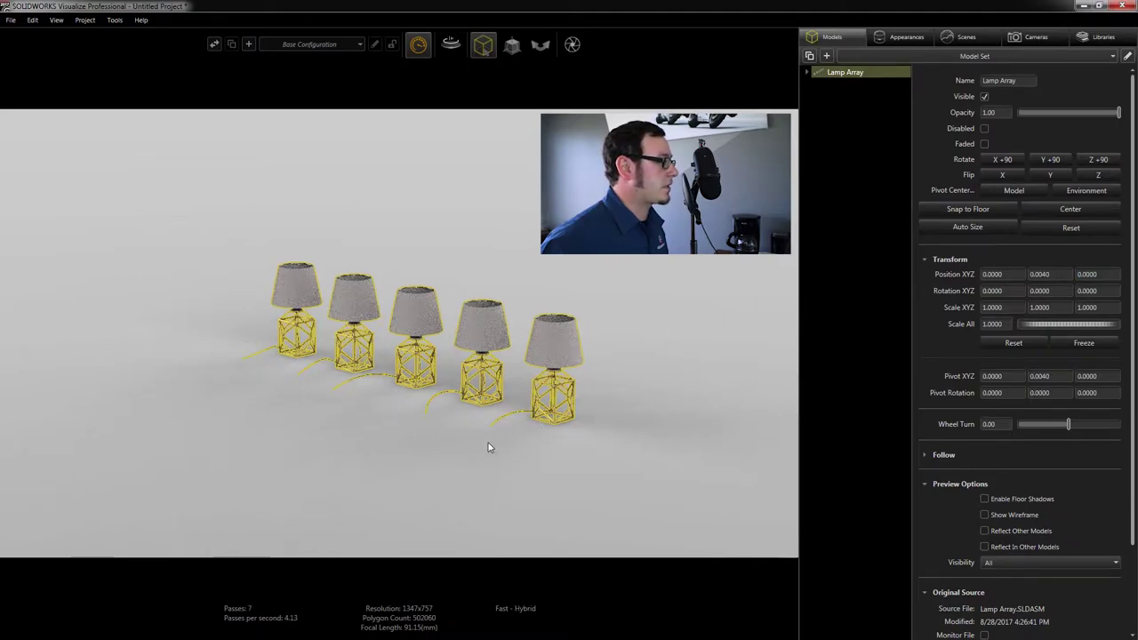
pyautogui.click(568, 435)
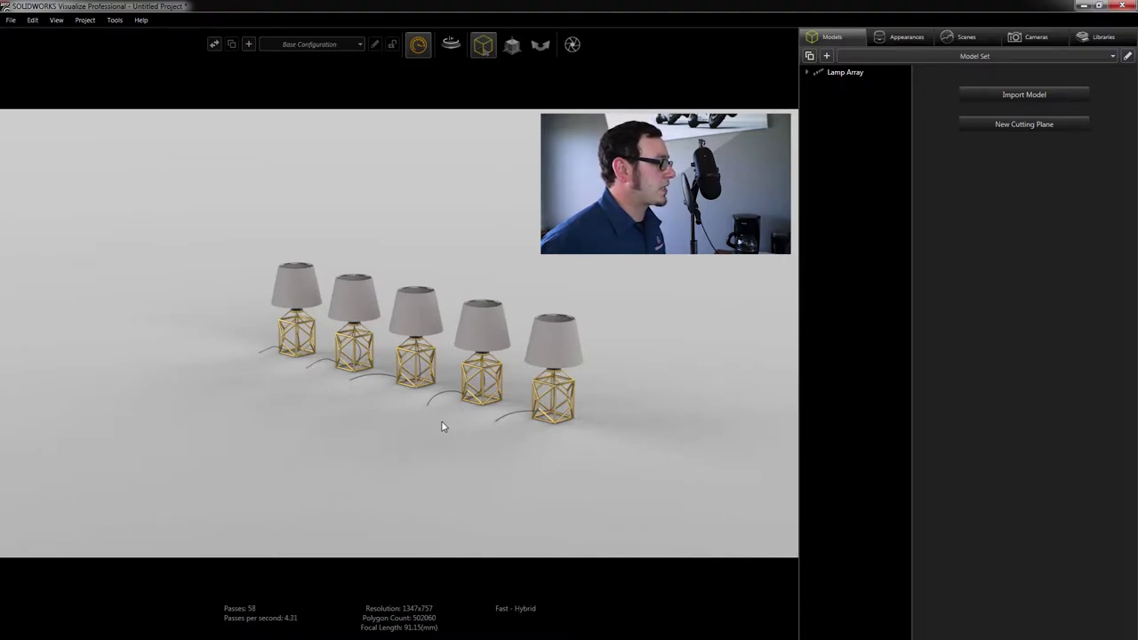
pyautogui.click(451, 379)
pyautogui.click(596, 398)
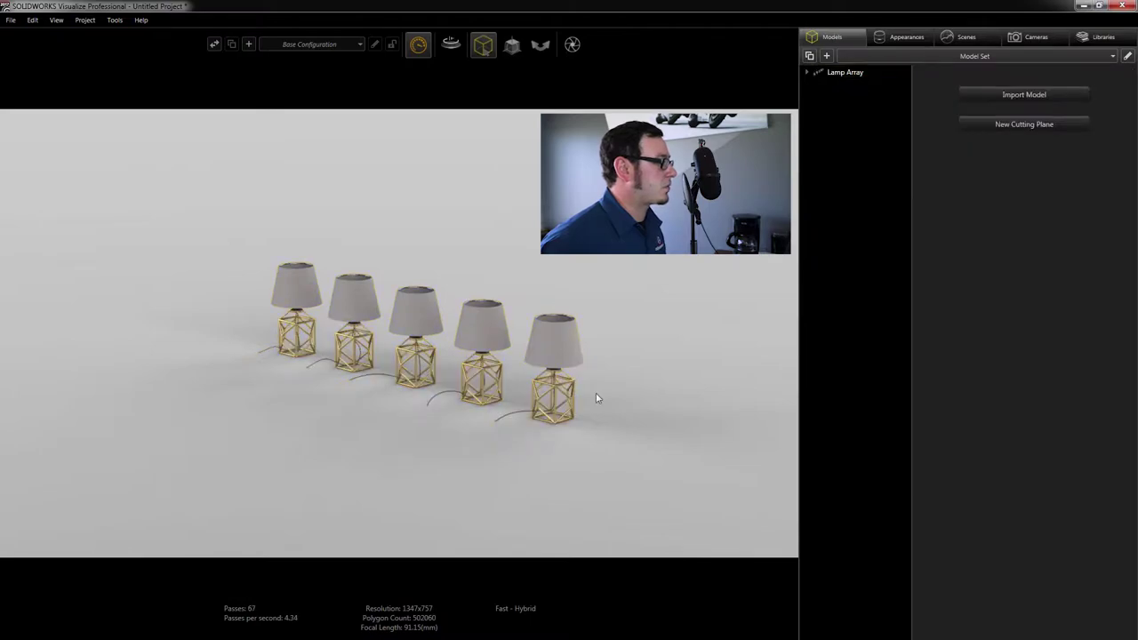
# Step: Orbit the camera around the lamp row to an angled view and move it closer to the lamps
pyautogui.moveTo(551, 439); pyautogui.dragTo(462, 432)
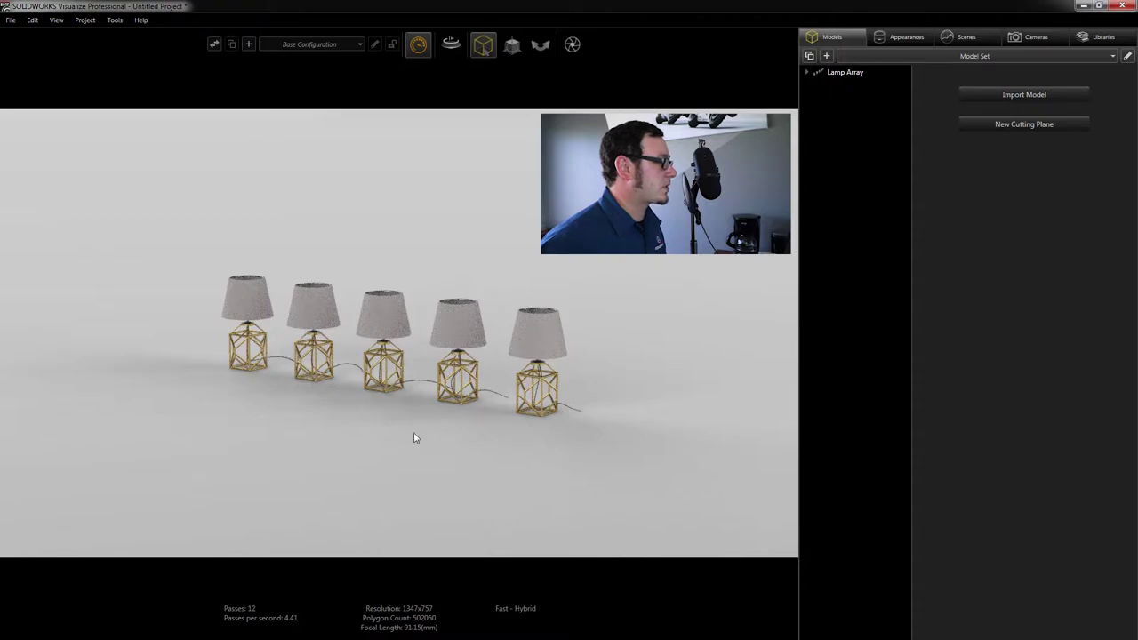
pyautogui.moveTo(444, 442); pyautogui.dragTo(421, 443)
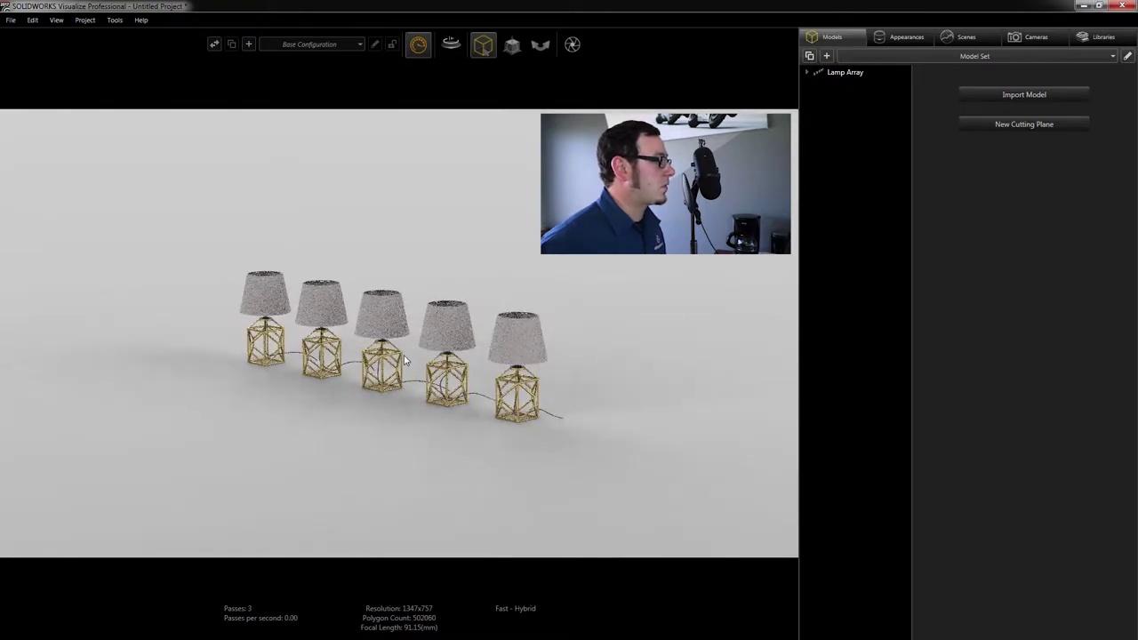
pyautogui.scroll(3, 424, 424)
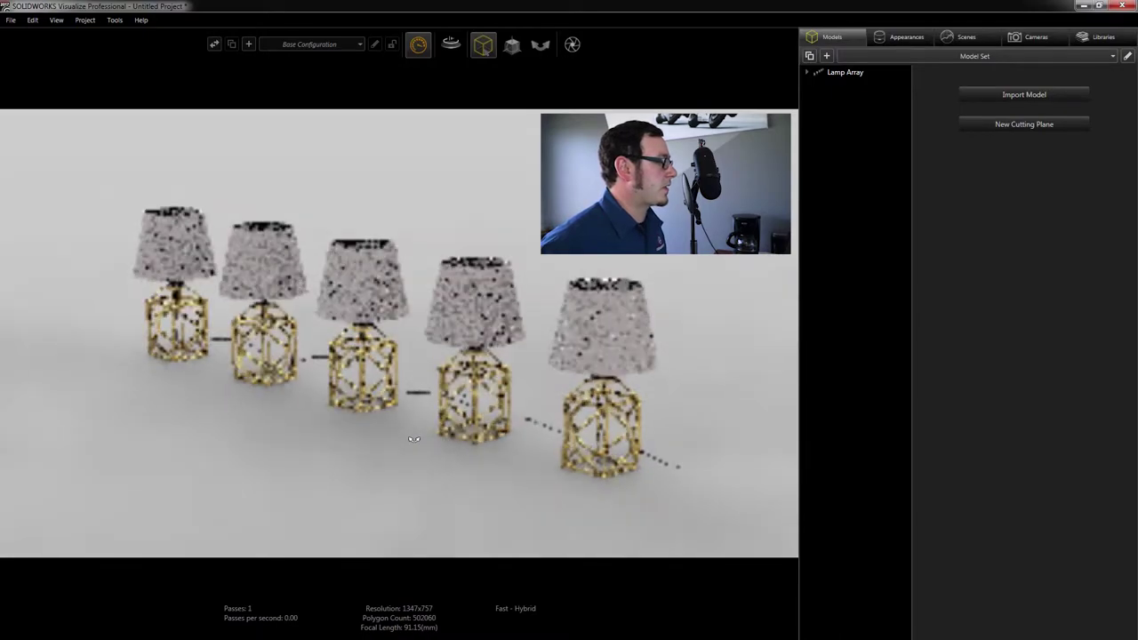
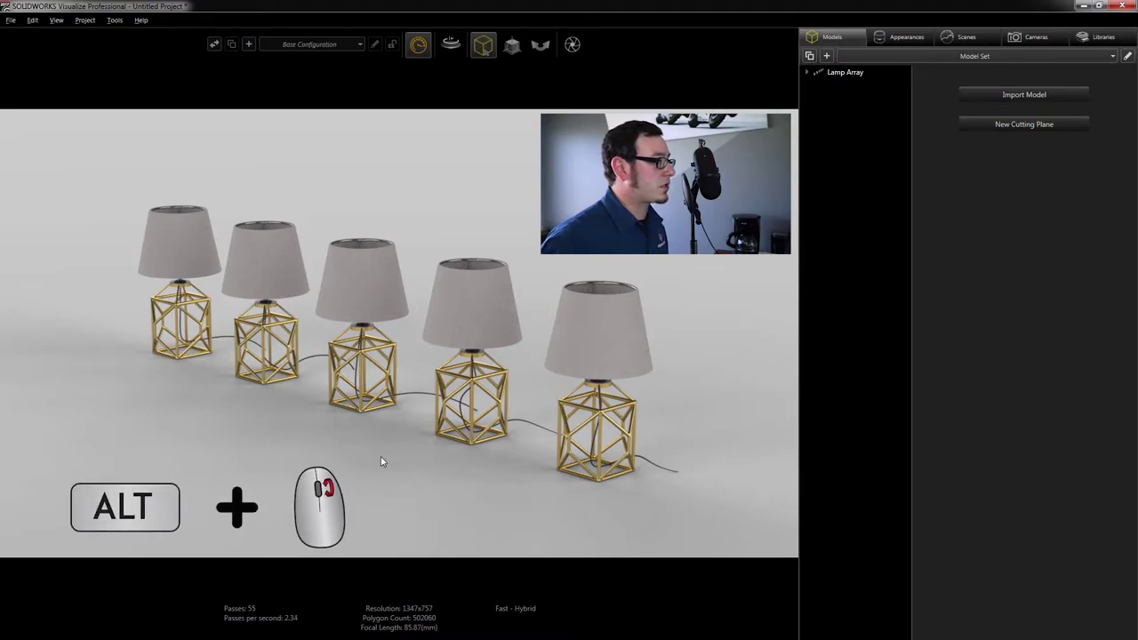
# Step: Strengthen the camera's perspective on the lamp row to a focal length of about 42 mm, showing the camera settings
pyautogui.keyDown('alt'); pyautogui.scroll(6, 381, 461); pyautogui.keyUp('alt')
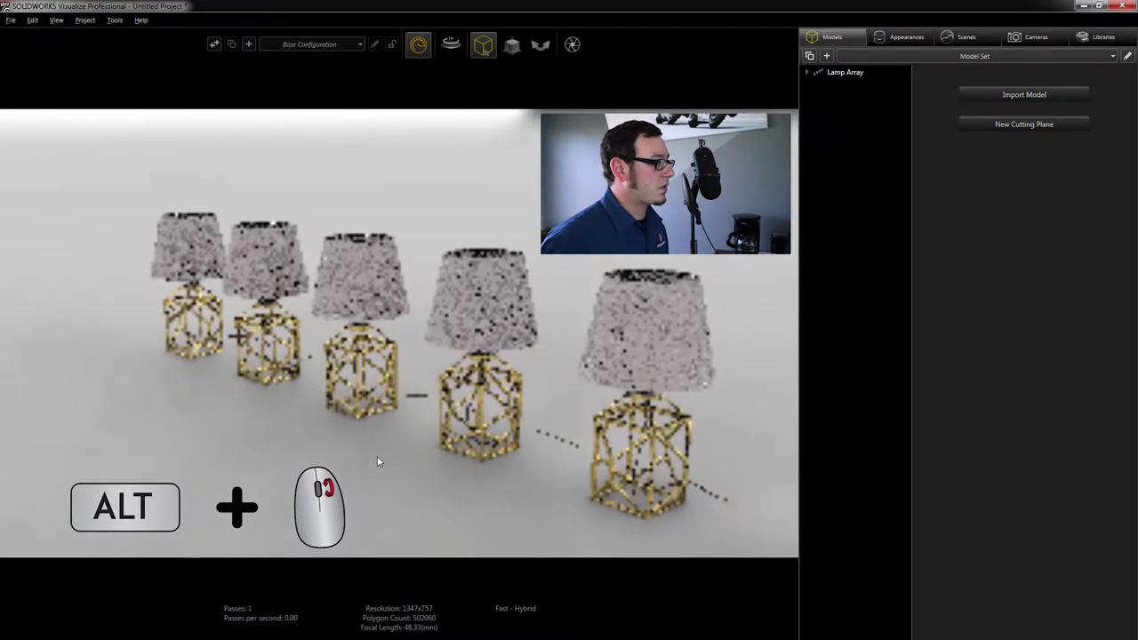
pyautogui.keyDown('alt'); pyautogui.scroll(1, 376, 458); pyautogui.keyUp('alt')
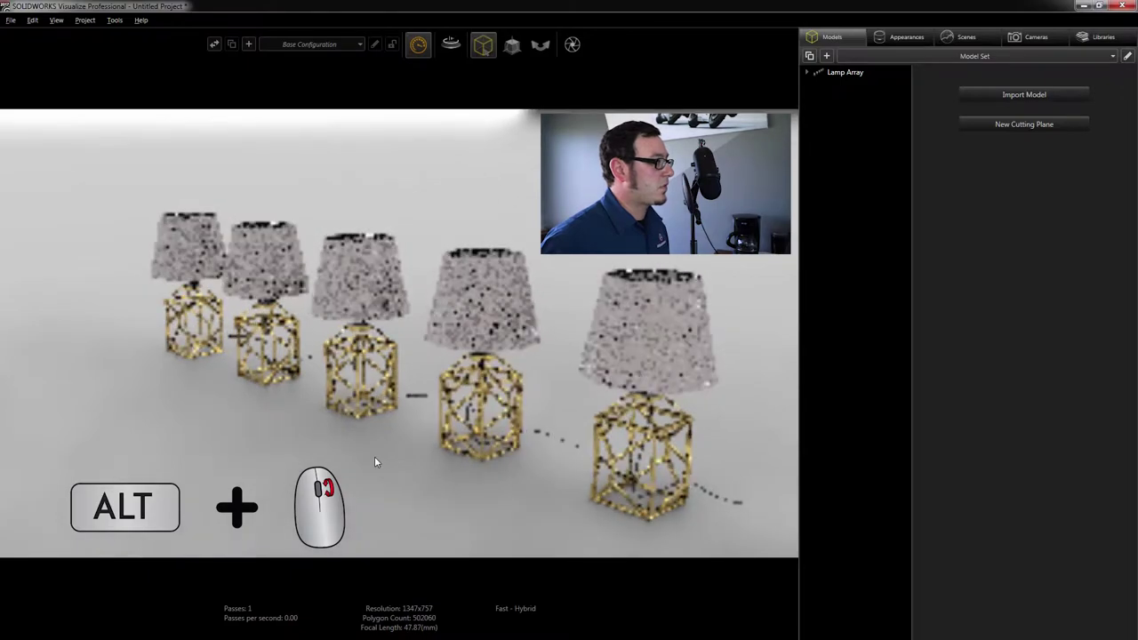
pyautogui.keyDown('alt'); pyautogui.scroll(-8, 374, 456); pyautogui.keyUp('alt')
pyautogui.keyDown('alt'); pyautogui.scroll(5, 373, 461); pyautogui.keyUp('alt')
pyautogui.keyDown('alt'); pyautogui.scroll(2, 373, 459); pyautogui.keyUp('alt')
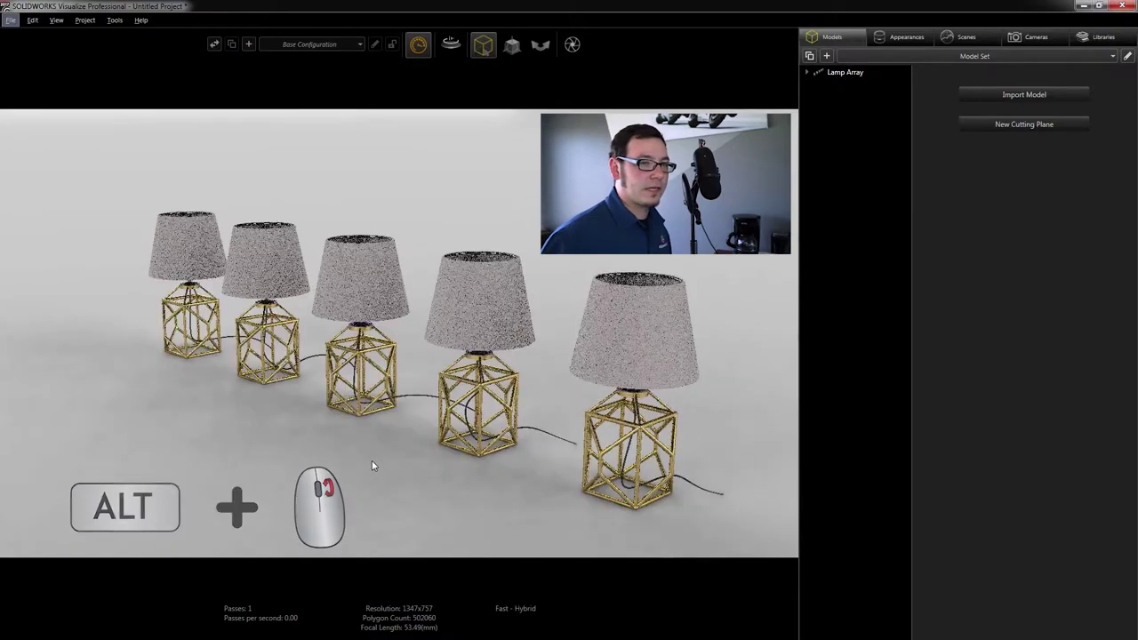
pyautogui.click(1020, 38)
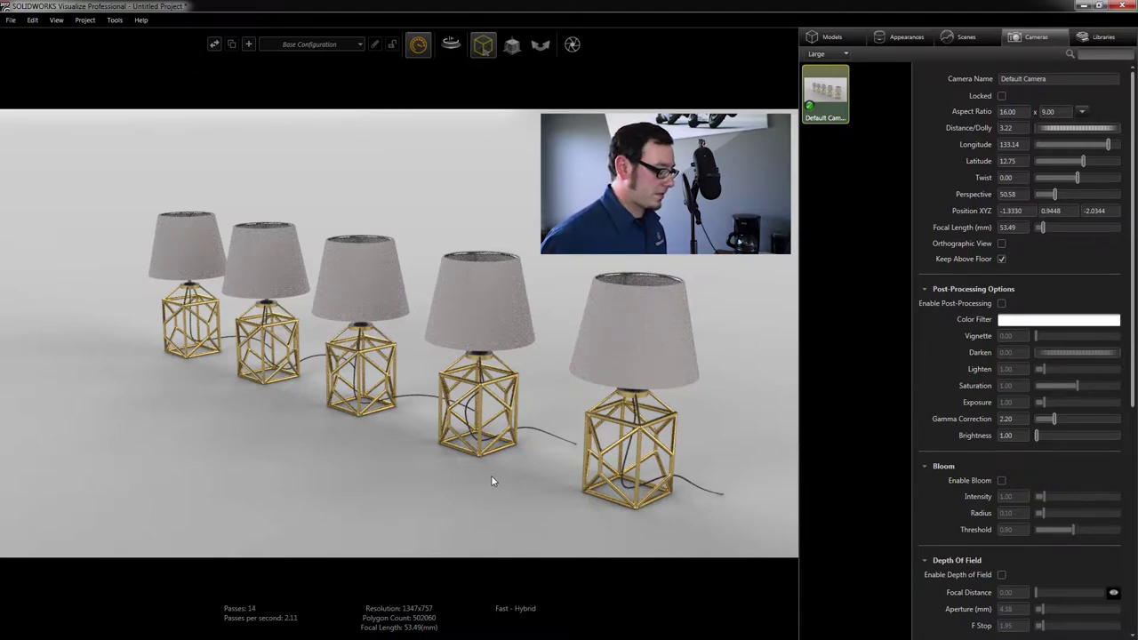
pyautogui.keyDown('shift'); pyautogui.scroll(3, 471, 471); pyautogui.keyUp('shift')
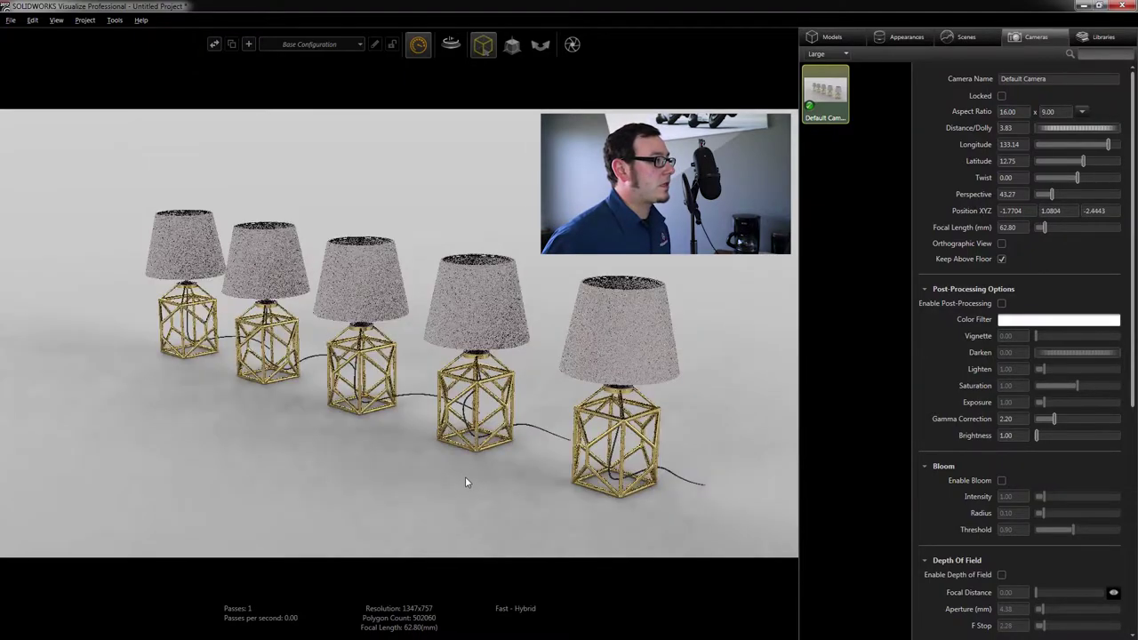
pyautogui.keyDown('shift'); pyautogui.scroll(-4, 462, 480); pyautogui.keyUp('shift')
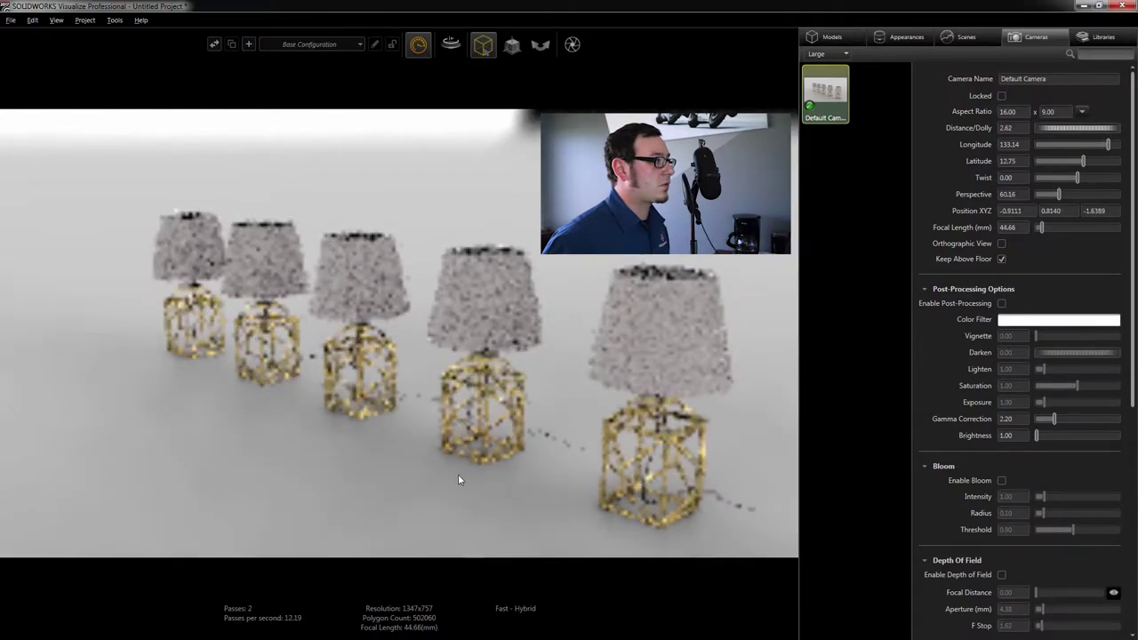
pyautogui.keyDown('shift'); pyautogui.scroll(1, 458, 480); pyautogui.keyUp('shift')
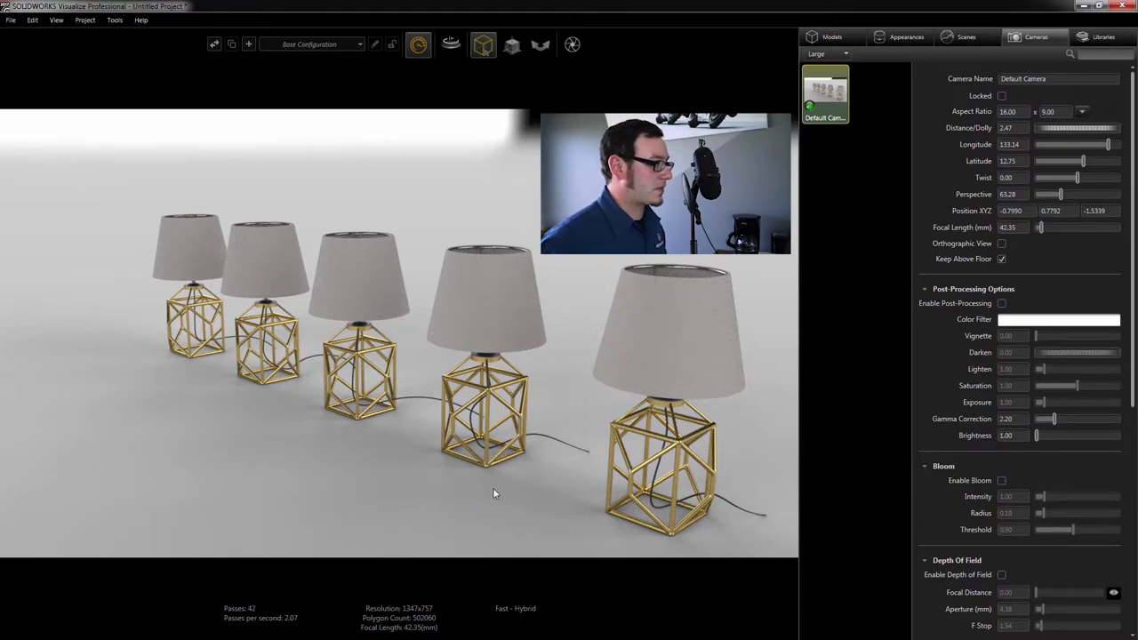
# Step: Pan the lamp row across the frame and orbit the camera lower, to about longitude 128 and latitude 10
pyautogui.moveTo(560, 496); pyautogui.dragTo(500, 492, button='middle')
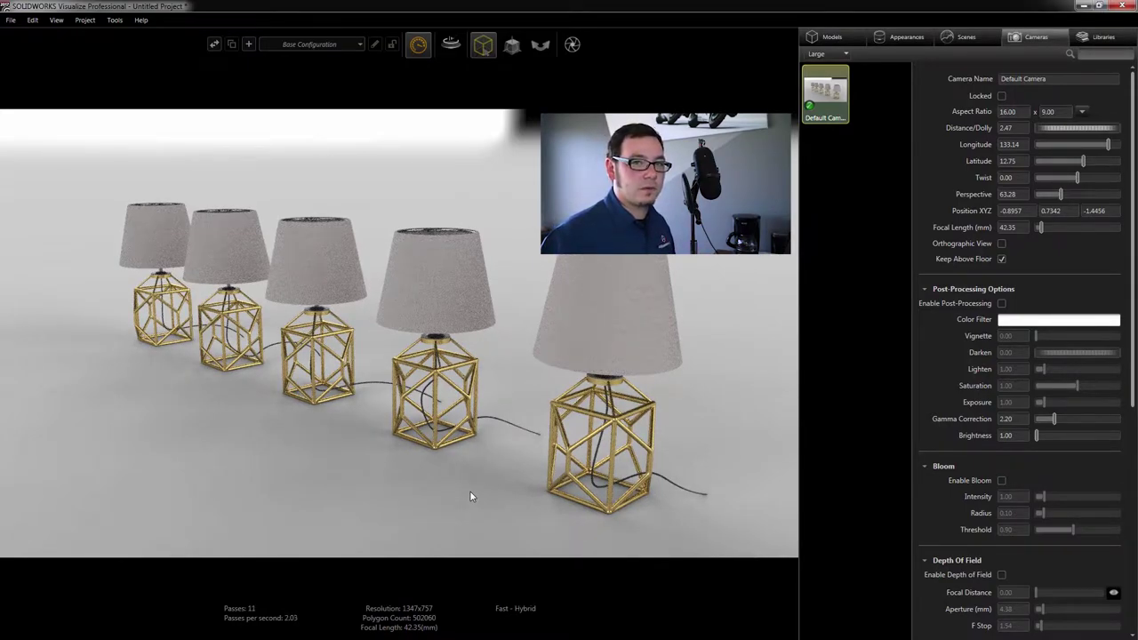
pyautogui.moveTo(438, 496)
pyautogui.mouseDown()
pyautogui.moveTo(381, 489)
pyautogui.moveTo(433, 479)
pyautogui.moveTo(416, 505)
pyautogui.moveTo(420, 488)
pyautogui.mouseUp()
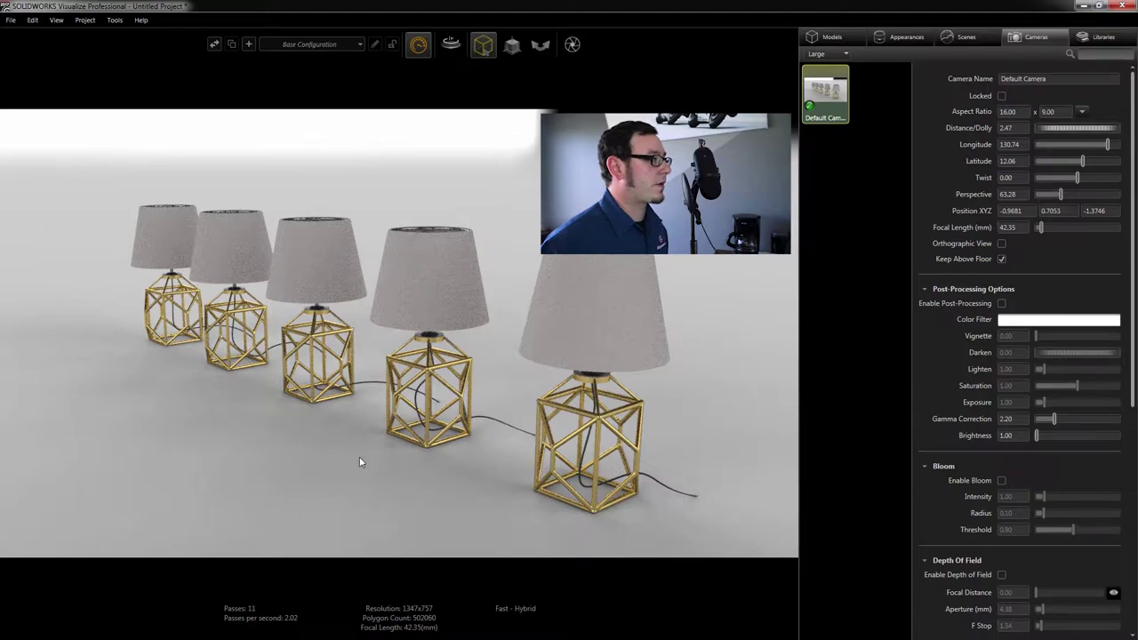
pyautogui.moveTo(405, 475)
pyautogui.mouseDown()
pyautogui.moveTo(394, 457)
pyautogui.moveTo(395, 470)
pyautogui.mouseUp()
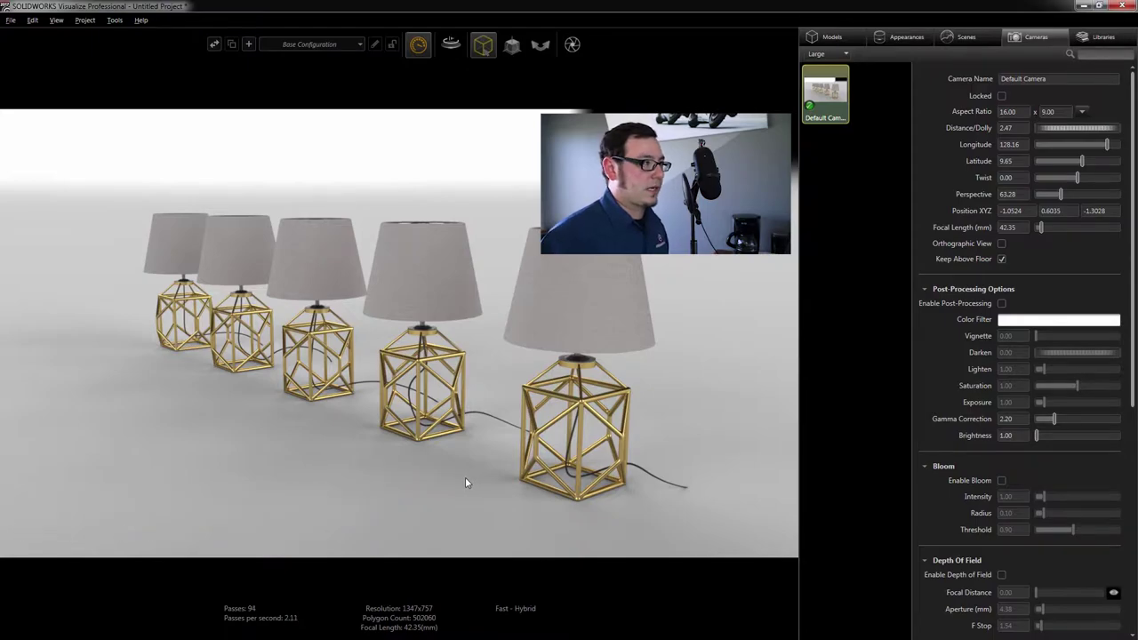
# Step: Orbit the camera around the farthest lamp and around the nearest lamp, ending at about longitude 135 and latitude 14.5
pyautogui.moveTo(442, 497); pyautogui.dragTo(579, 411)
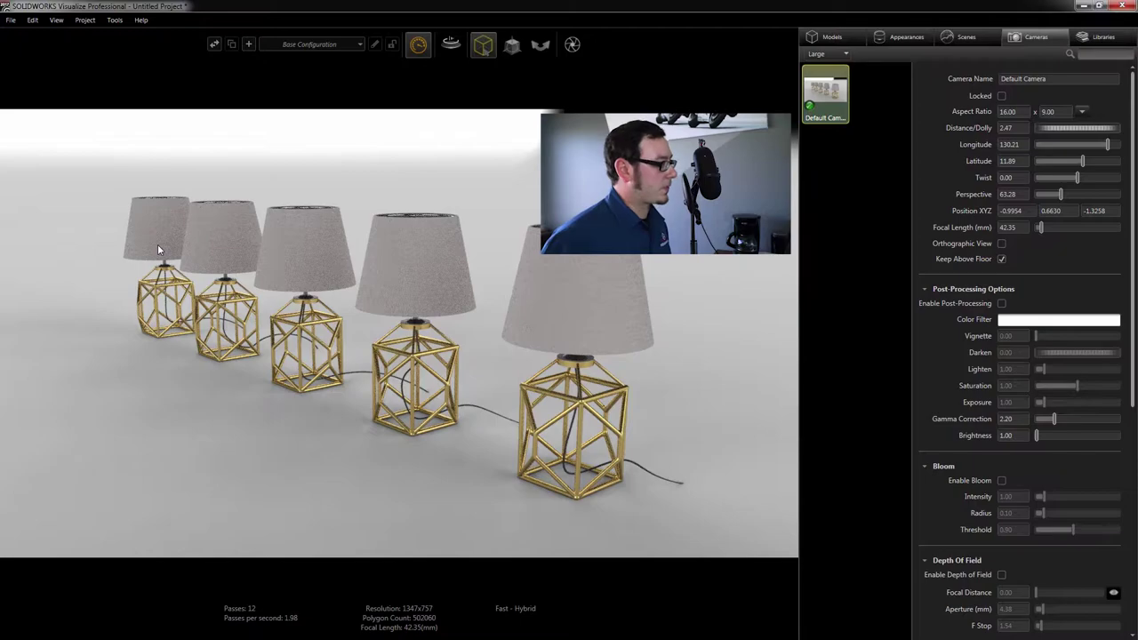
pyautogui.moveTo(182, 418)
pyautogui.mouseDown()
pyautogui.moveTo(172, 407)
pyautogui.moveTo(113, 403)
pyautogui.moveTo(158, 401)
pyautogui.moveTo(186, 415)
pyautogui.mouseUp()
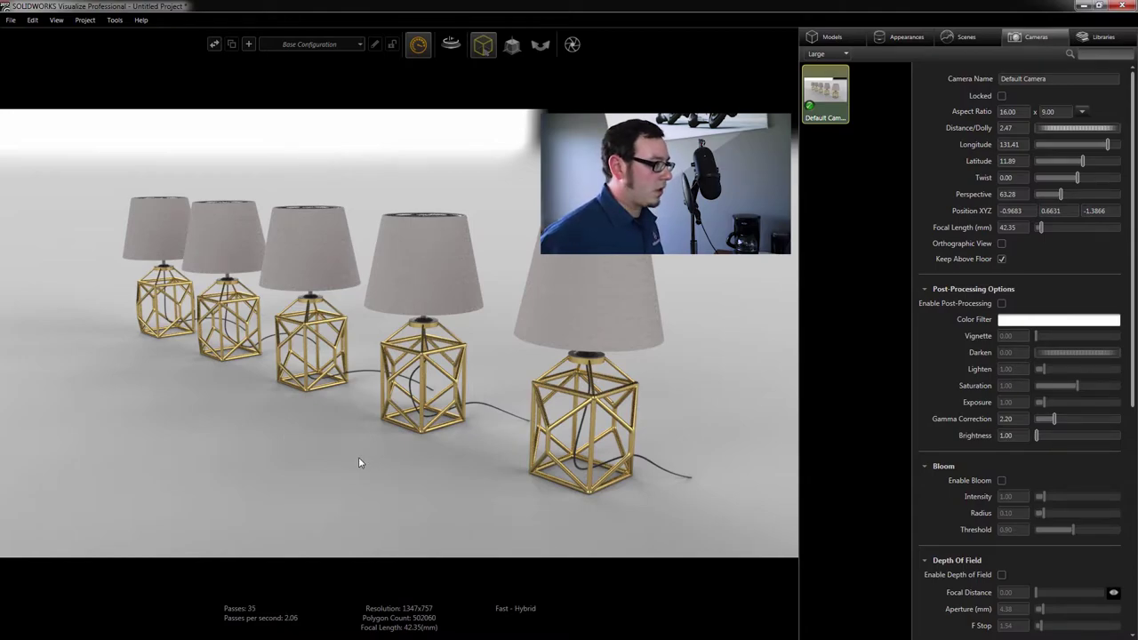
pyautogui.moveTo(567, 445); pyautogui.dragTo(590, 405, button='middle')
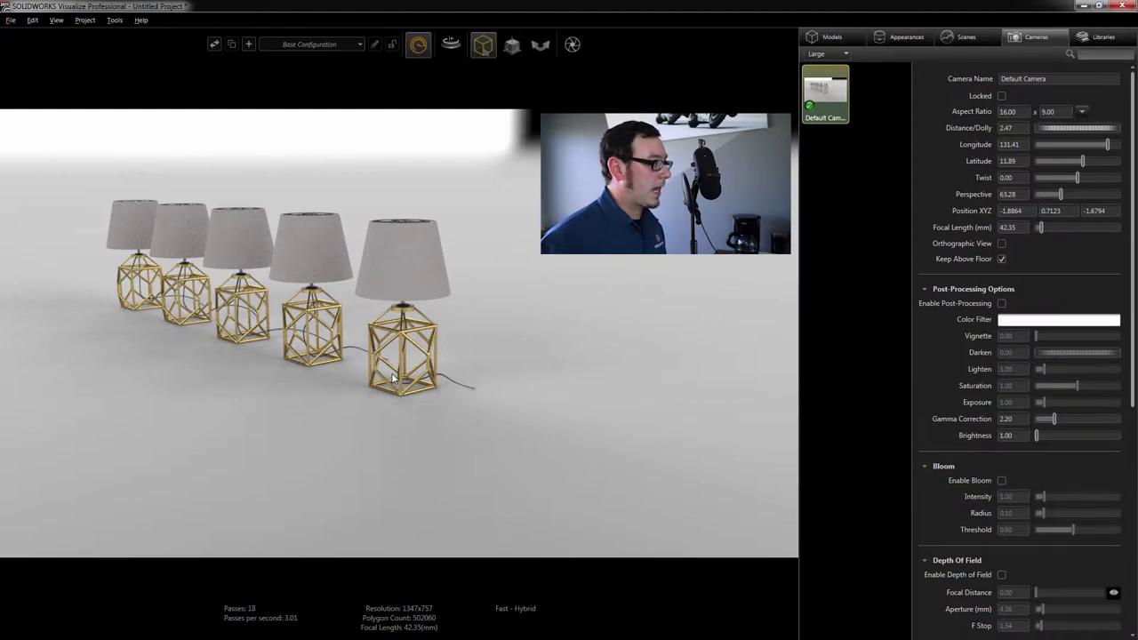
pyautogui.scroll(3, 391, 372)
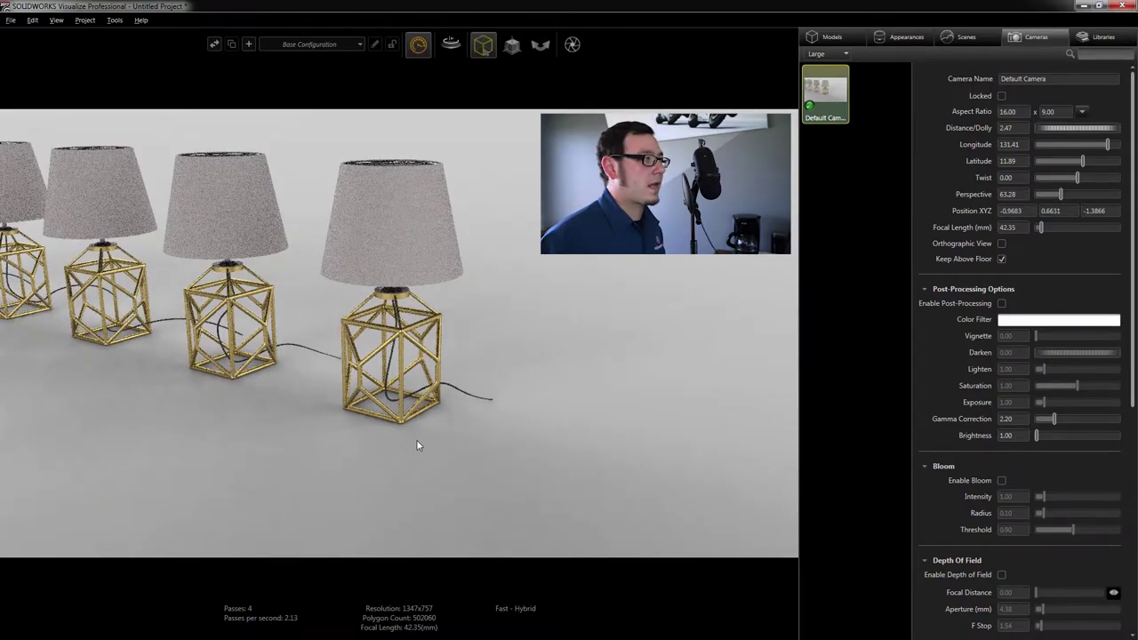
pyautogui.moveTo(393, 438)
pyautogui.mouseDown()
pyautogui.moveTo(406, 460)
pyautogui.moveTo(415, 433)
pyautogui.mouseUp()
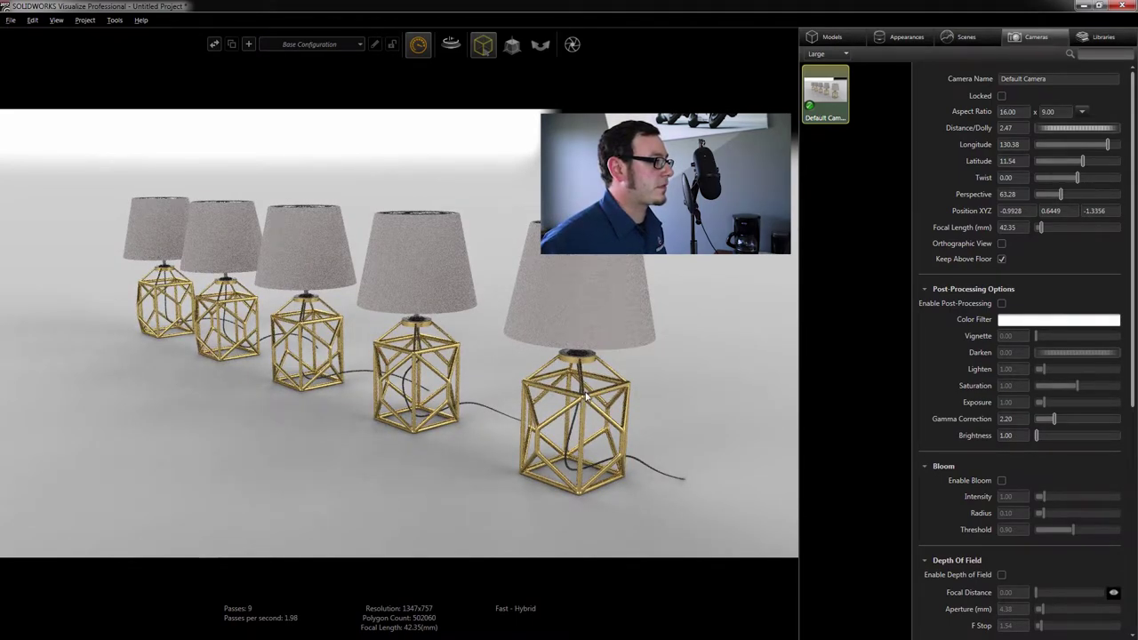
pyautogui.moveTo(455, 431); pyautogui.dragTo(465, 446)
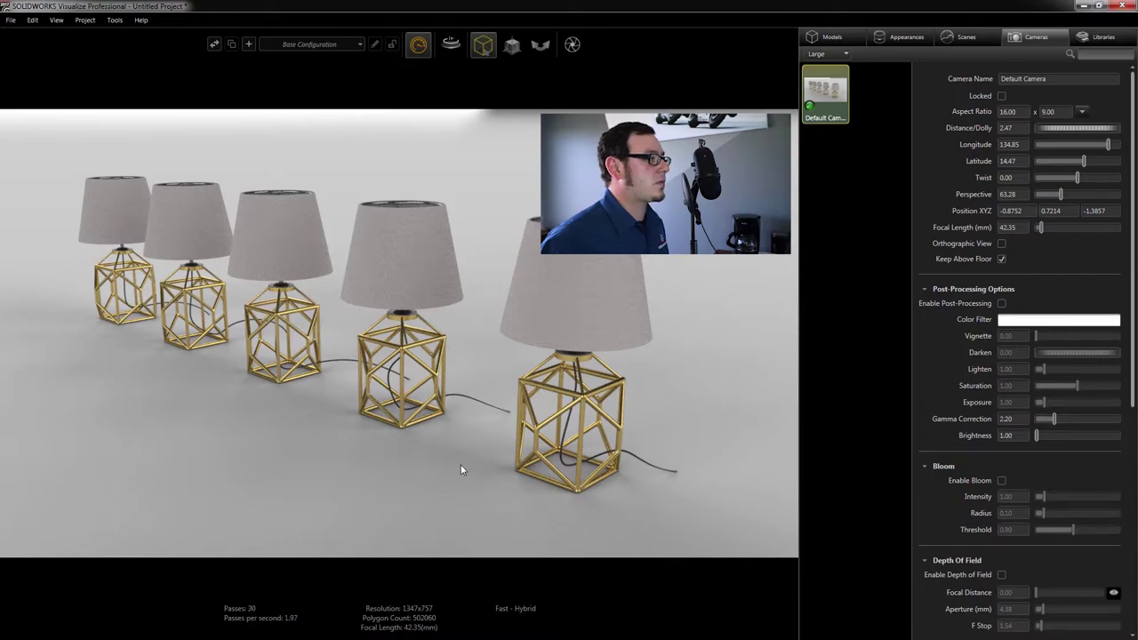
# Step: Dolly the camera to a distance of about 2.25 and pan until all five lamps fit in the frame
pyautogui.scroll(-2, 462, 468)
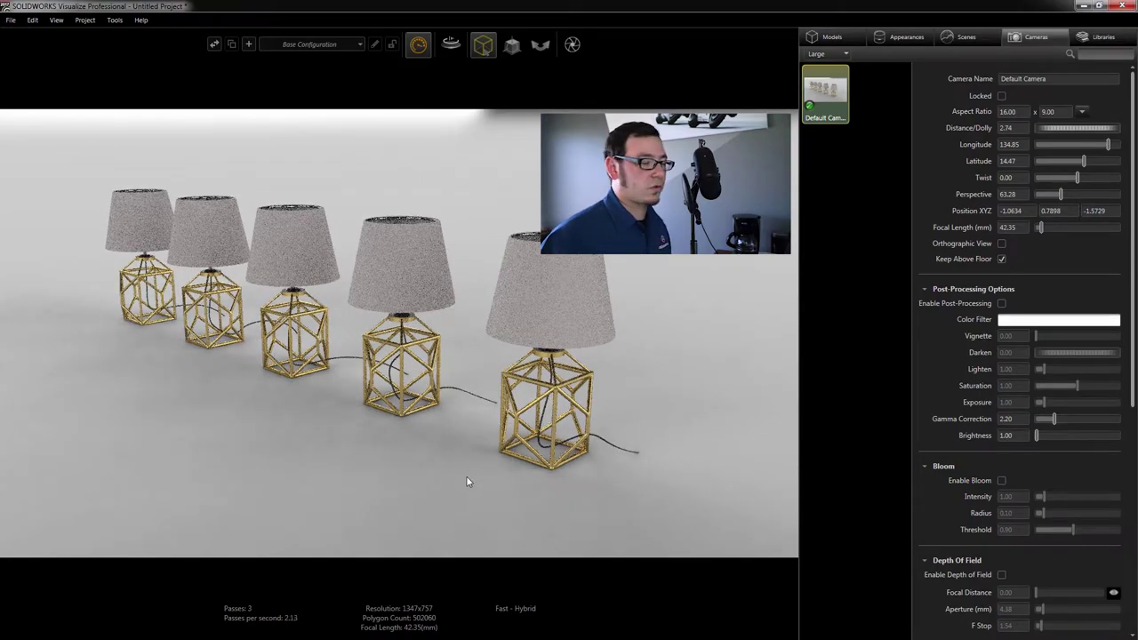
pyautogui.scroll(-2, 460, 480)
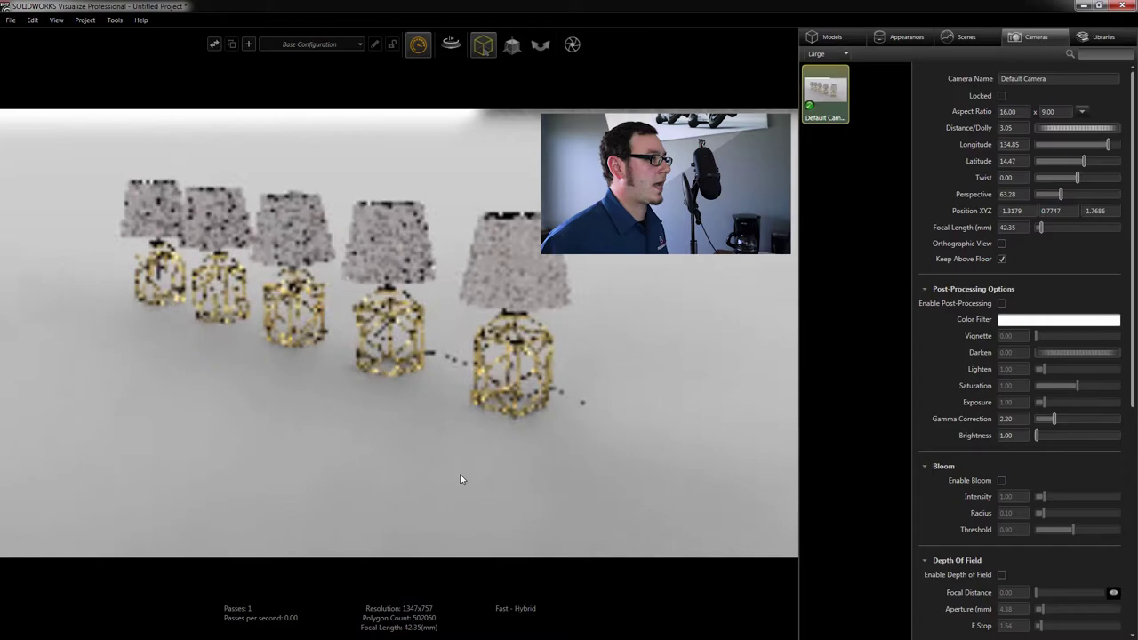
pyautogui.moveTo(401, 331); pyautogui.dragTo(442, 298, button='middle')
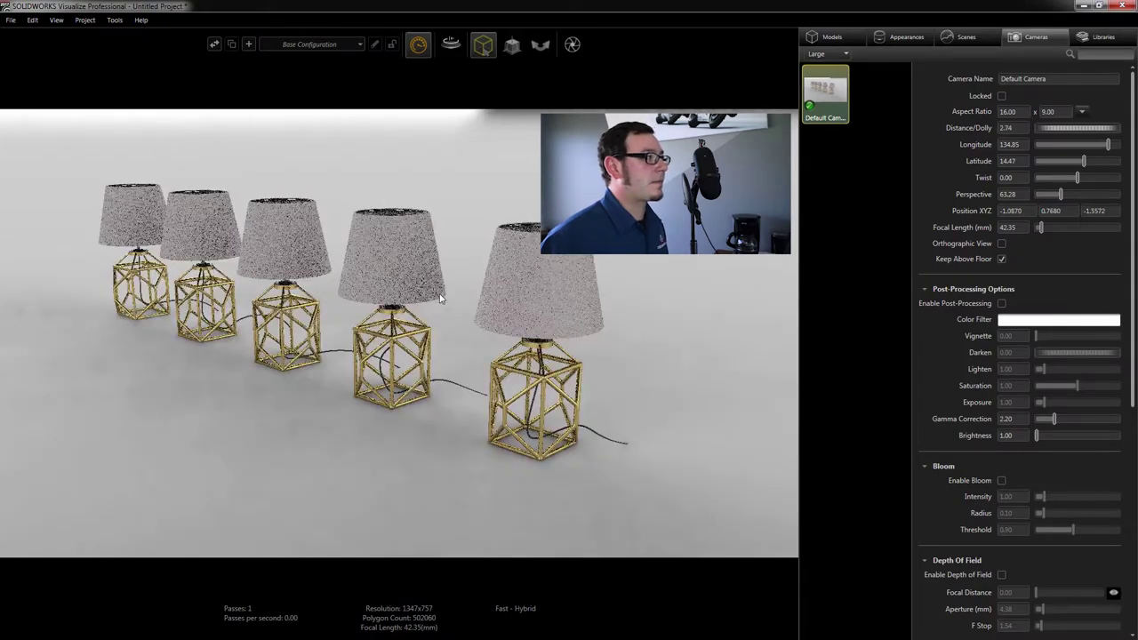
pyautogui.scroll(2, 432, 304)
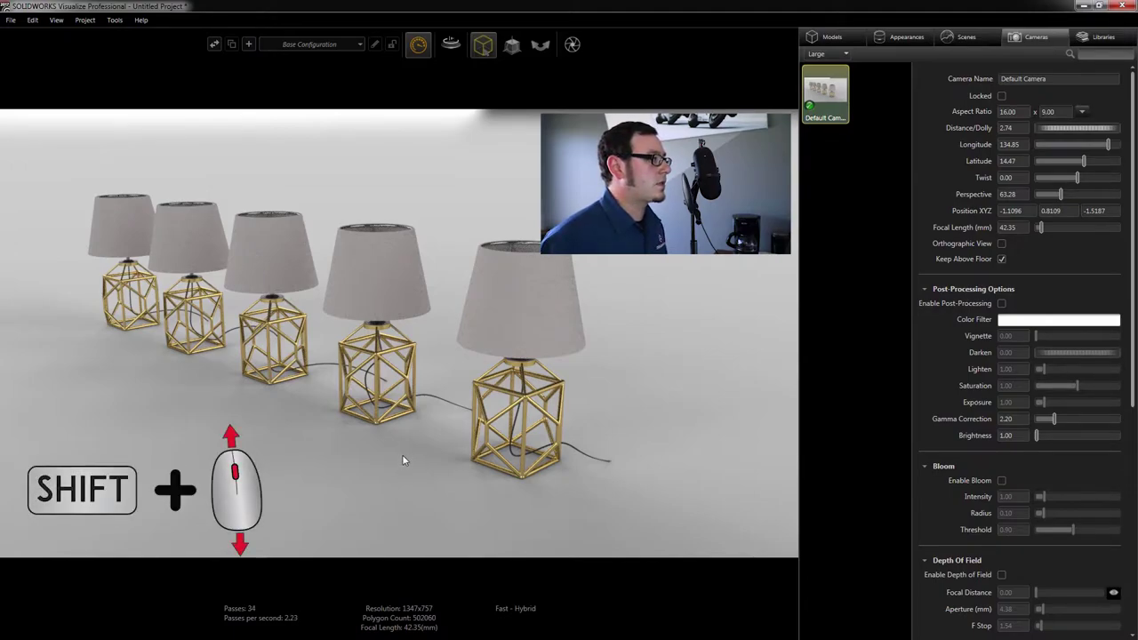
pyautogui.moveTo(406, 455)
pyautogui.keyDown('shift'); pyautogui.mouseDown(button='middle')
pyautogui.moveTo(405, 428)
pyautogui.moveTo(411, 459)
pyautogui.moveTo(406, 435)
pyautogui.moveTo(400, 449)
pyautogui.mouseUp(button='middle'); pyautogui.keyUp('shift')
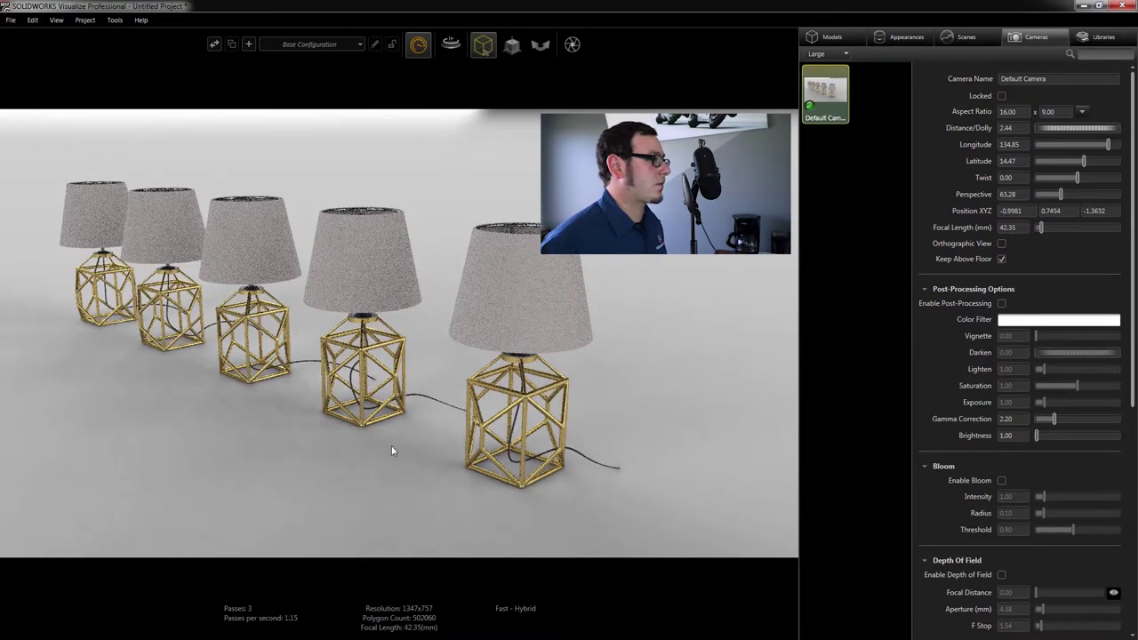
pyautogui.moveTo(275, 468); pyautogui.dragTo(332, 480, button='middle')
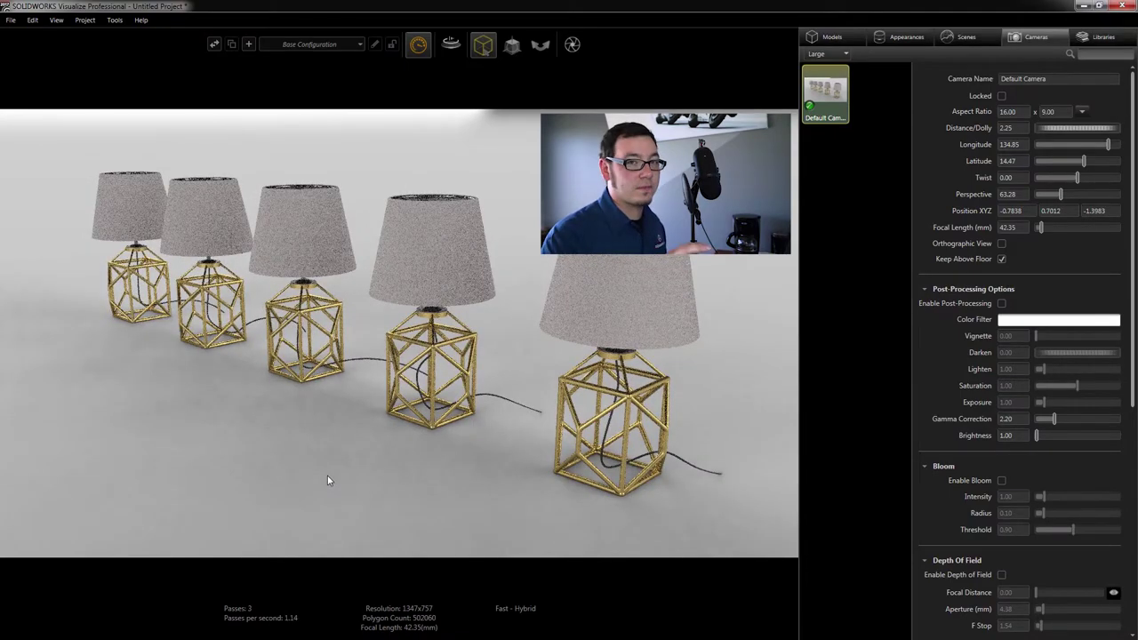
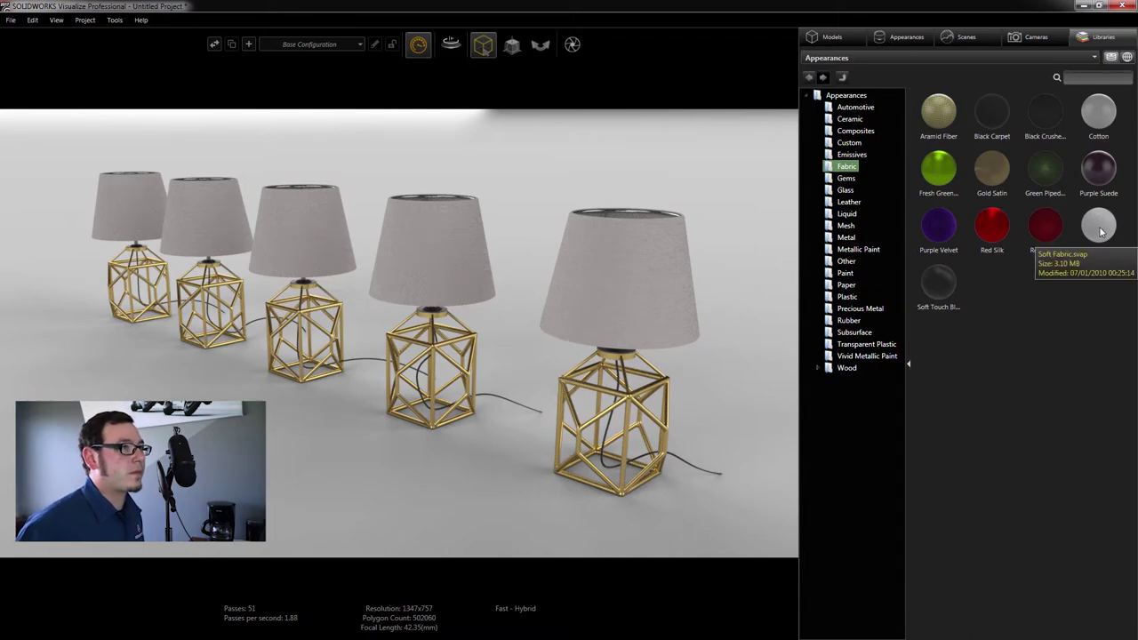
# Step: Apply the Soft Fabric appearance to the nearest lampshade and set its transparency color to a medium neutral grey
pyautogui.moveTo(1098, 230); pyautogui.dragTo(652, 296)
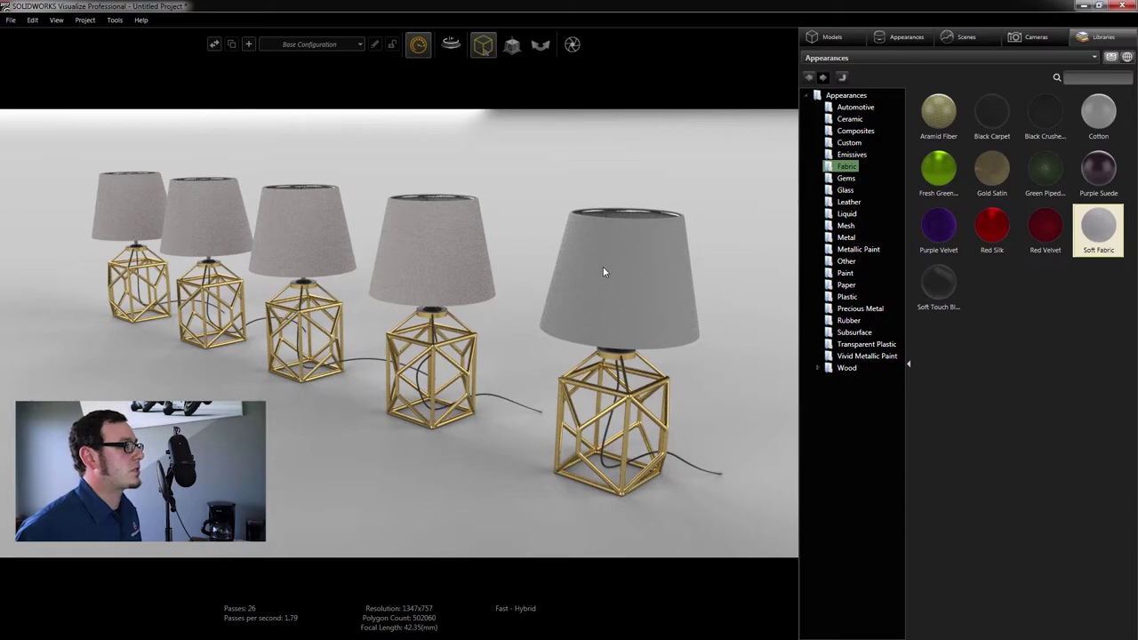
pyautogui.click(892, 41)
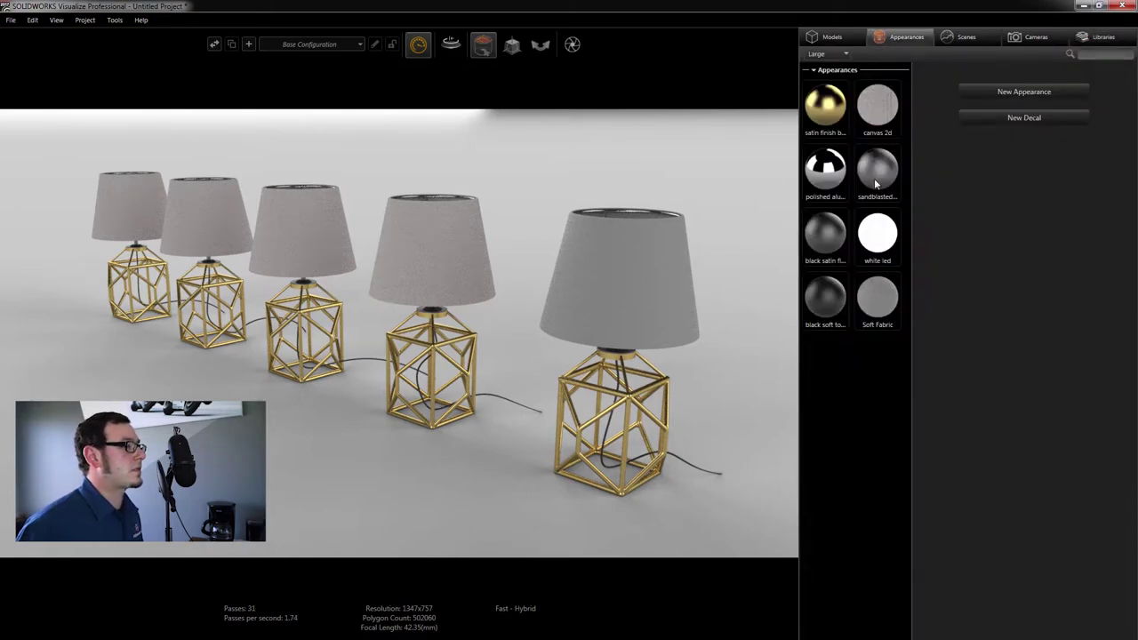
pyautogui.click(880, 307)
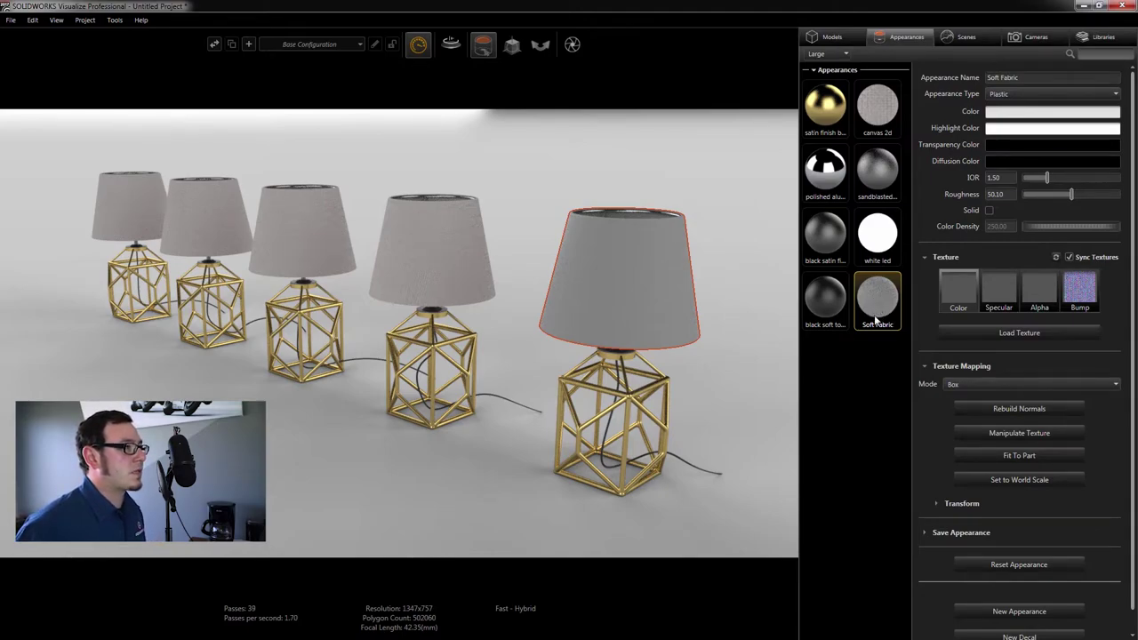
pyautogui.click(996, 151)
pyautogui.click(898, 178)
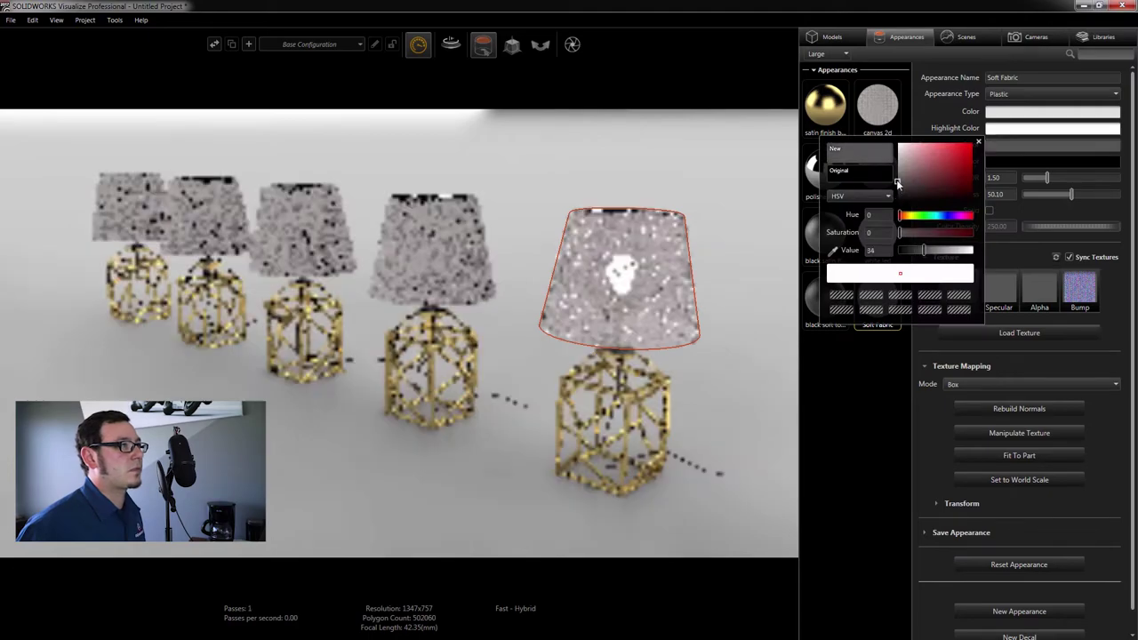
pyautogui.moveTo(896, 176); pyautogui.dragTo(897, 174)
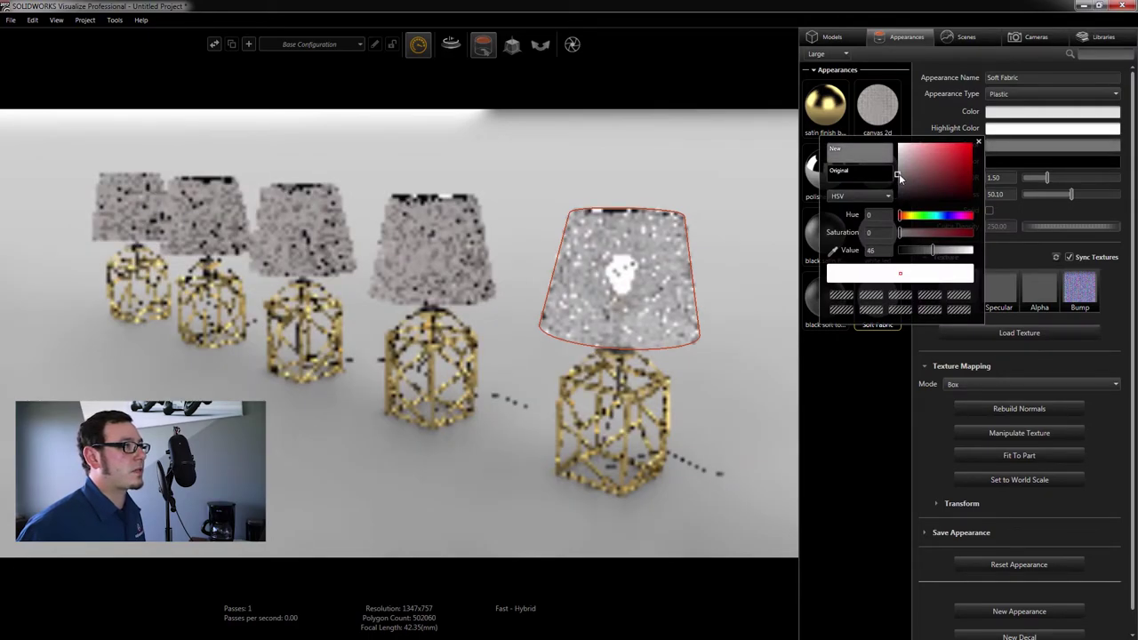
pyautogui.click(978, 142)
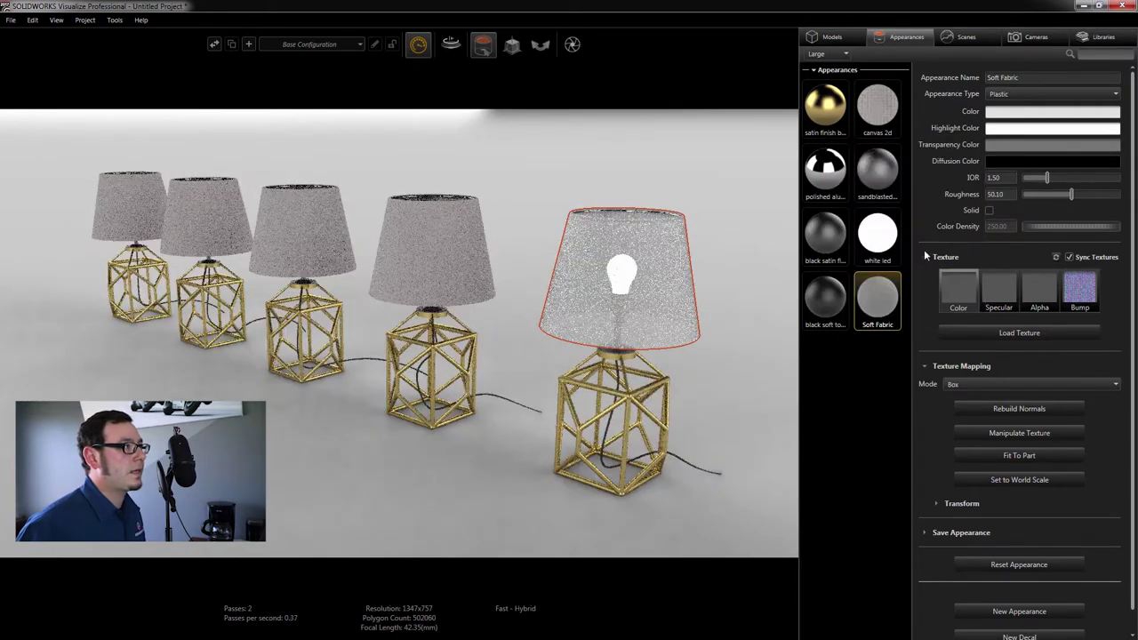
# Step: Set the Soft Fabric bump texture's tiling to 1.00 in U and V and its bump strength to 1.00
pyautogui.click(1071, 293)
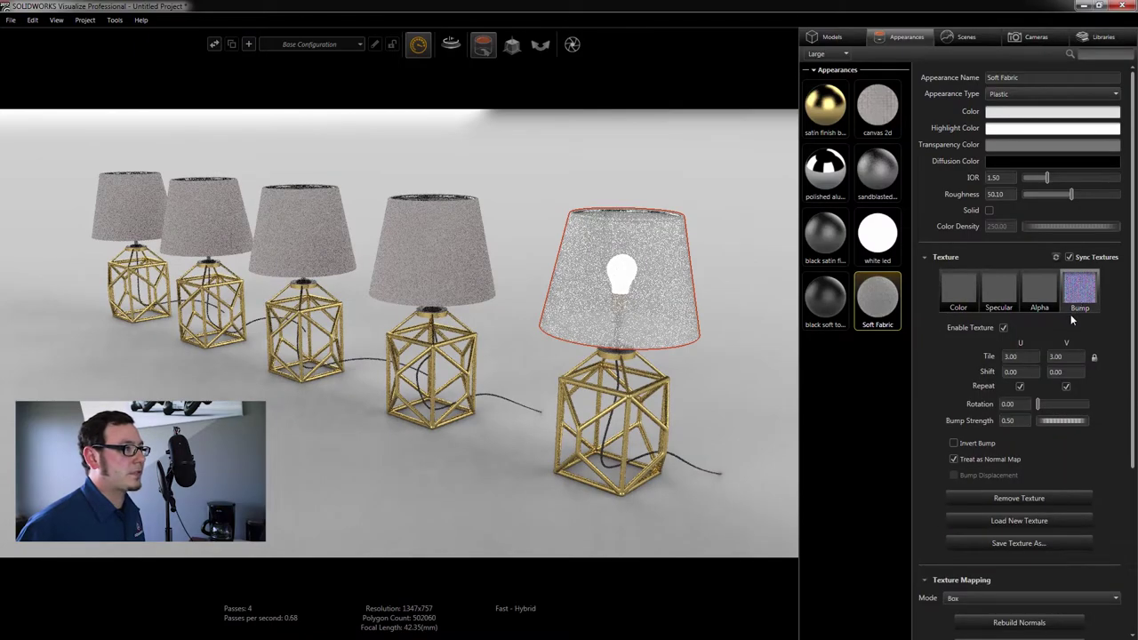
pyautogui.click(1010, 357)
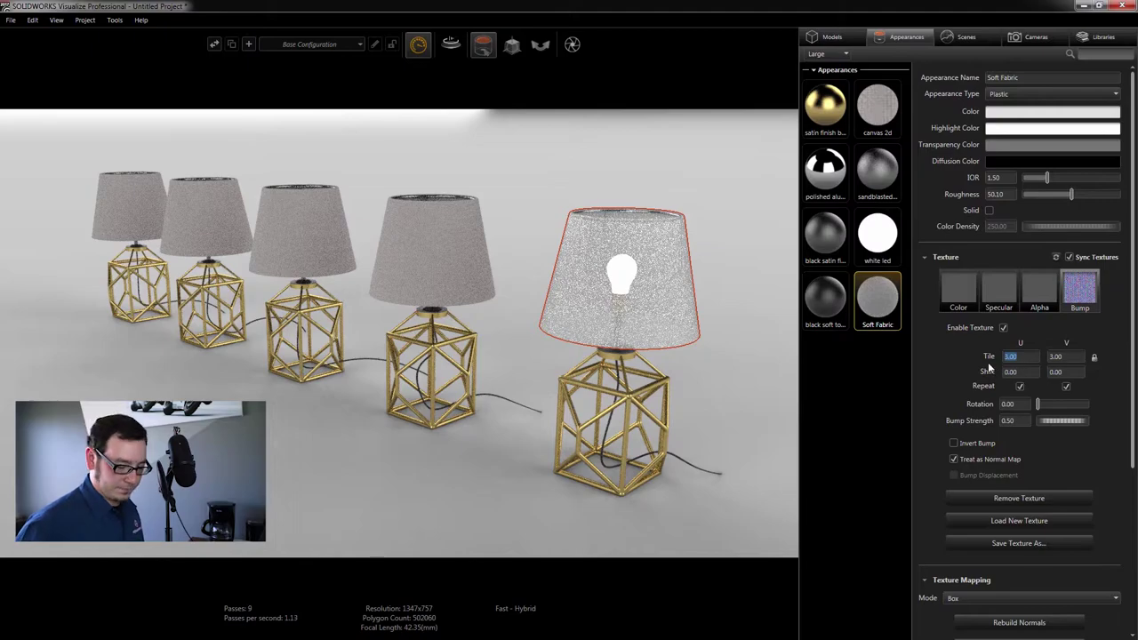
pyautogui.write('1')
pyautogui.press('Tab')
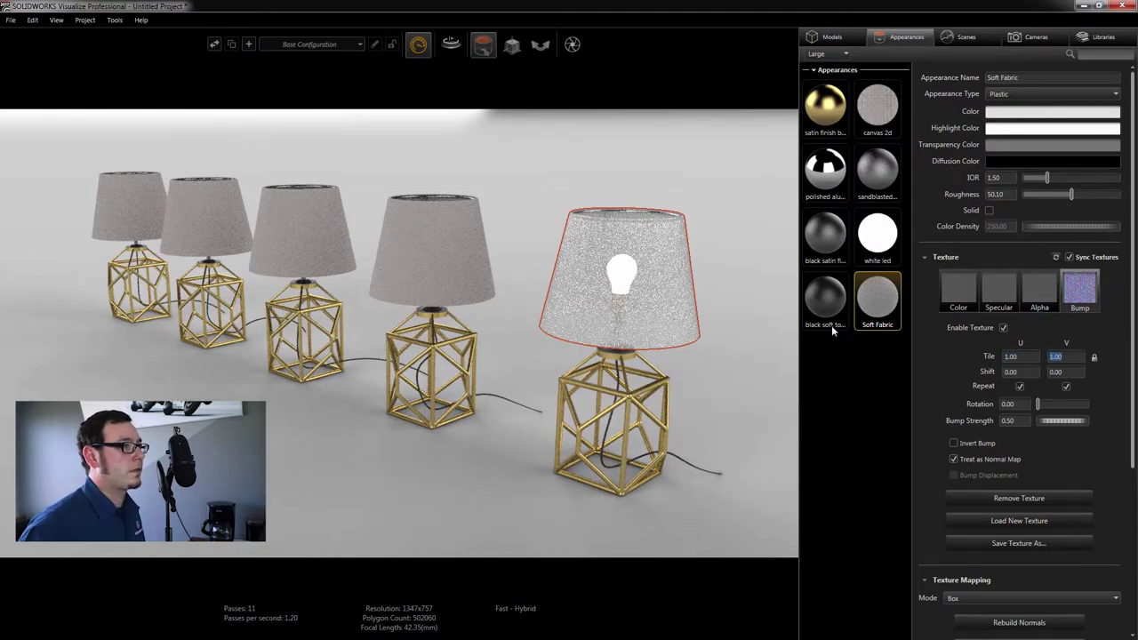
pyautogui.click(1008, 420)
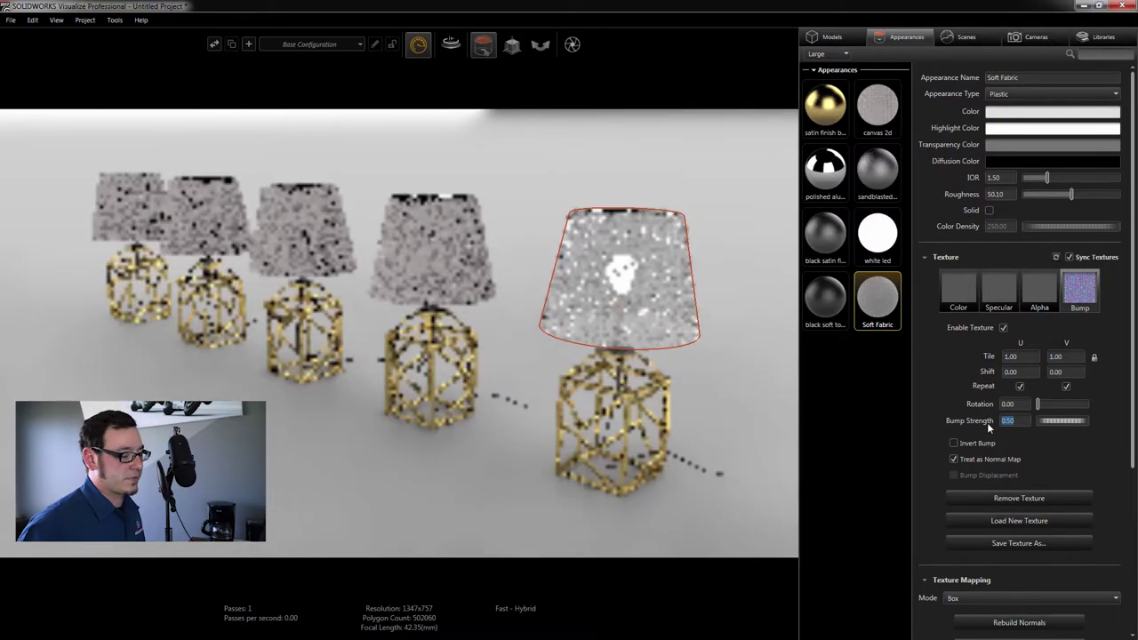
pyautogui.write('1')
pyautogui.press('Return')
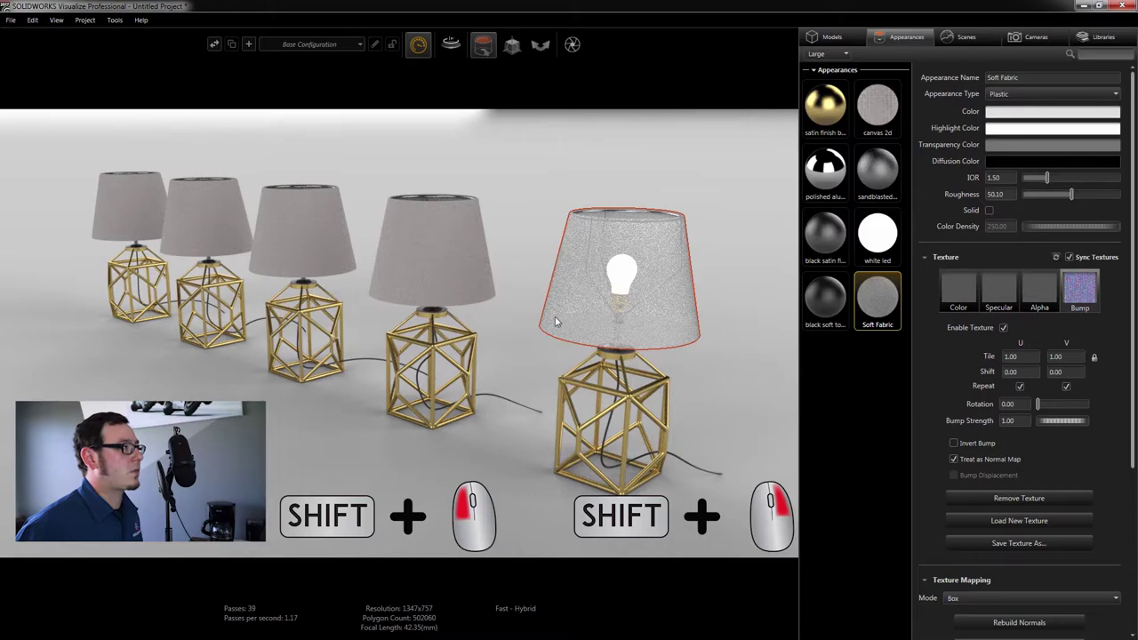
# Step: Copy the nearest shade's Soft Fabric appearance onto the other four lampshades, then deselect
pyautogui.keyDown('shift'); pyautogui.moveTo(230, 239); pyautogui.dragTo(151, 224, button='right'); pyautogui.keyUp('shift')
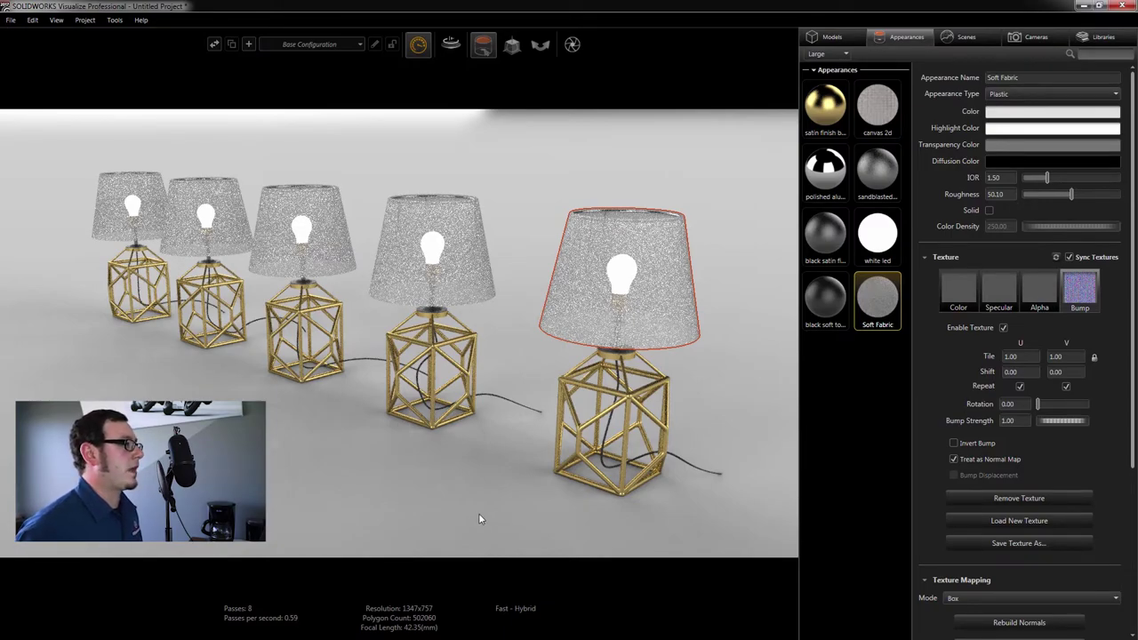
pyautogui.click(468, 512)
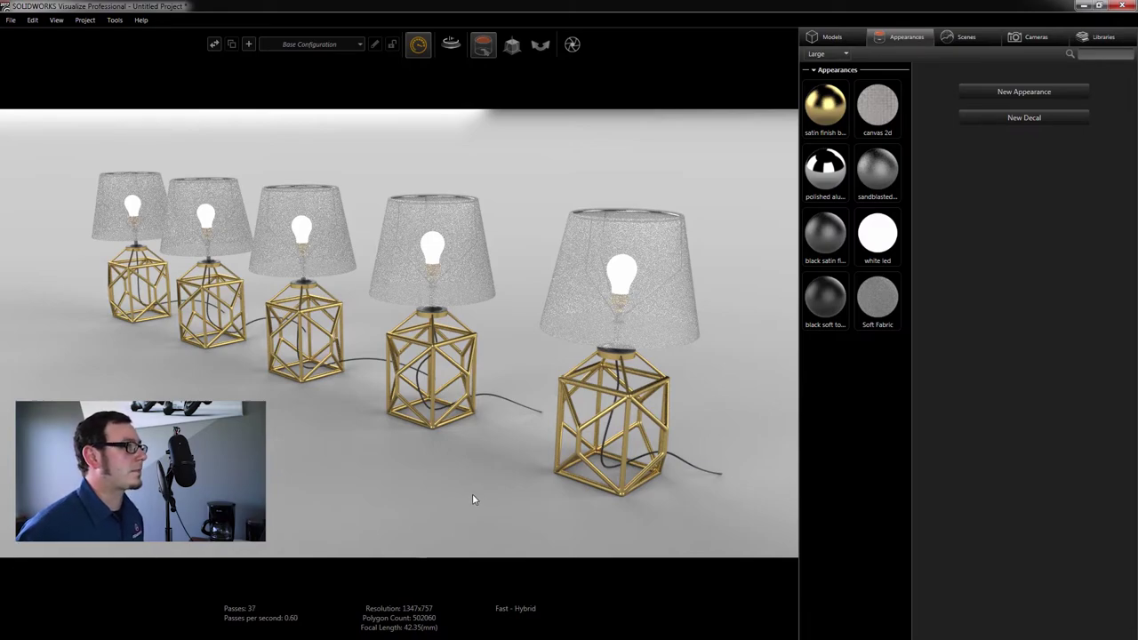
# Step: Replace the scene lighting with the Classic Photo Studio environment from the library and show its settings
pyautogui.click(1099, 40)
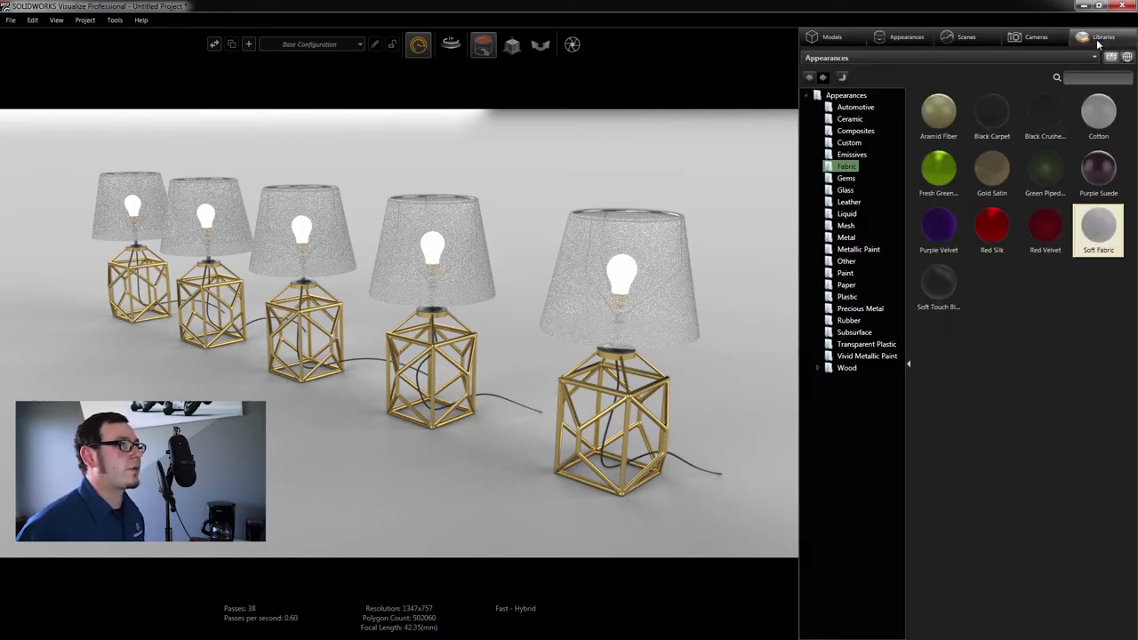
pyautogui.click(883, 60)
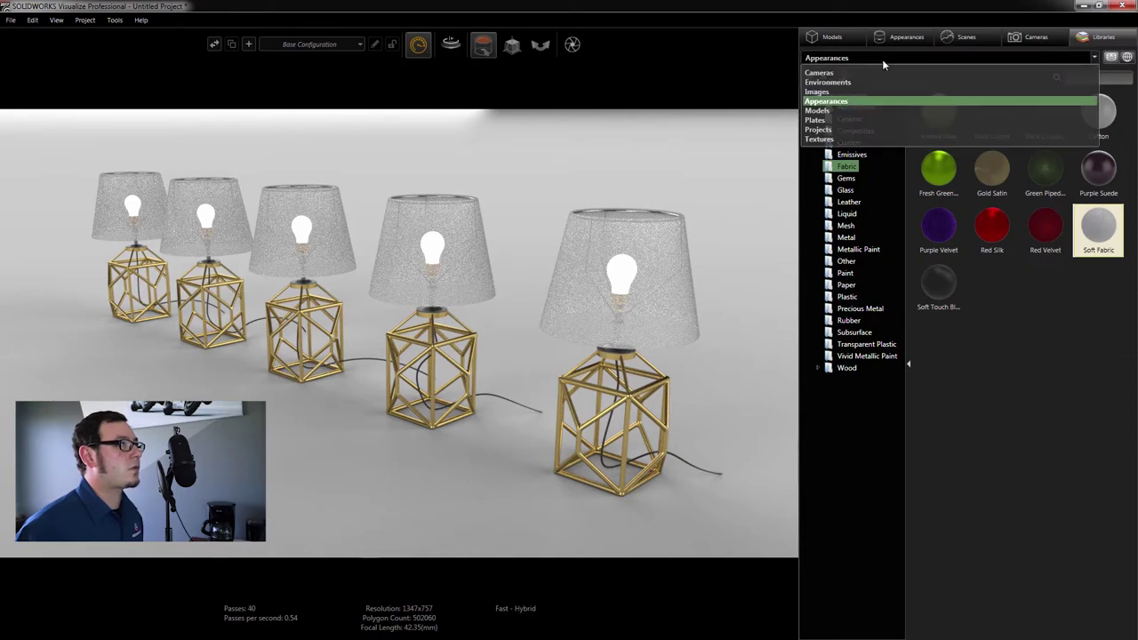
pyautogui.click(820, 83)
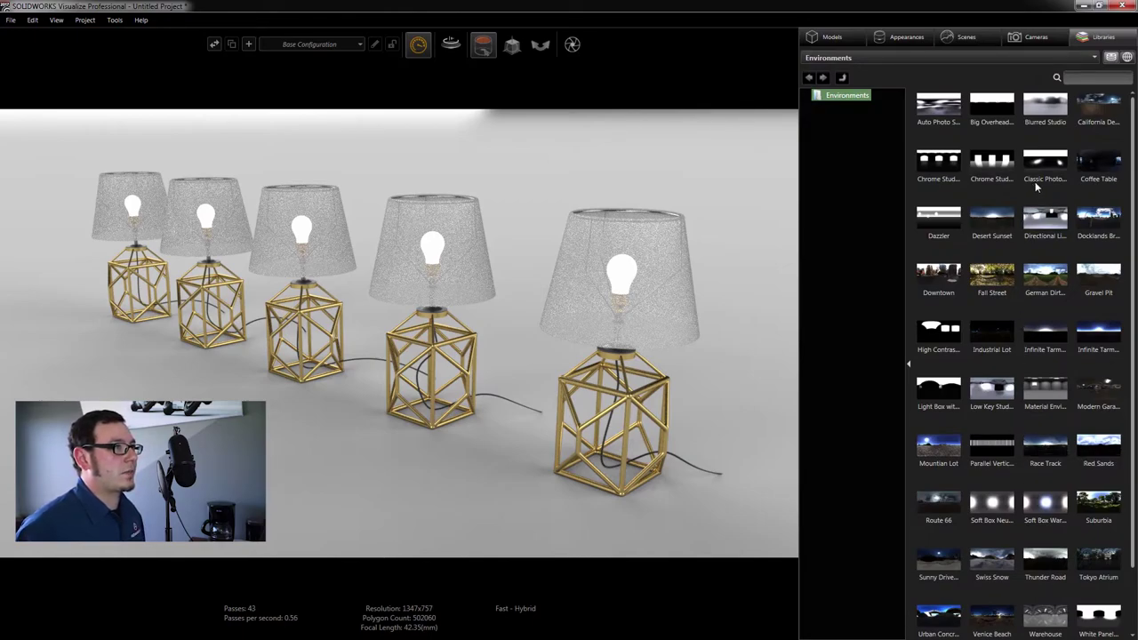
pyautogui.moveTo(1050, 164); pyautogui.dragTo(647, 188)
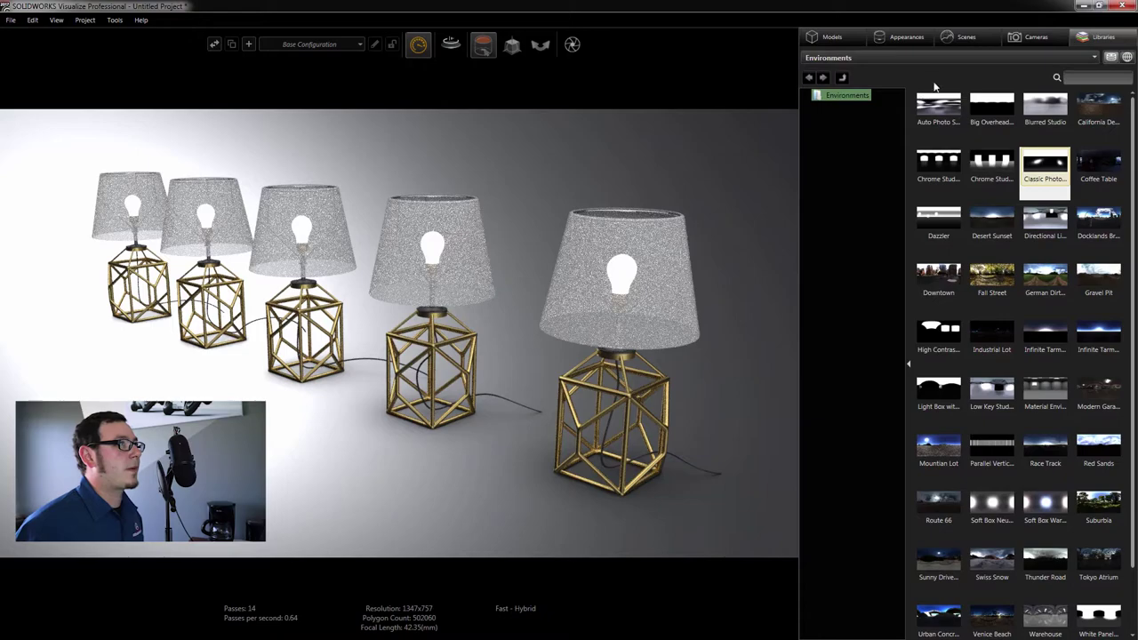
pyautogui.click(967, 41)
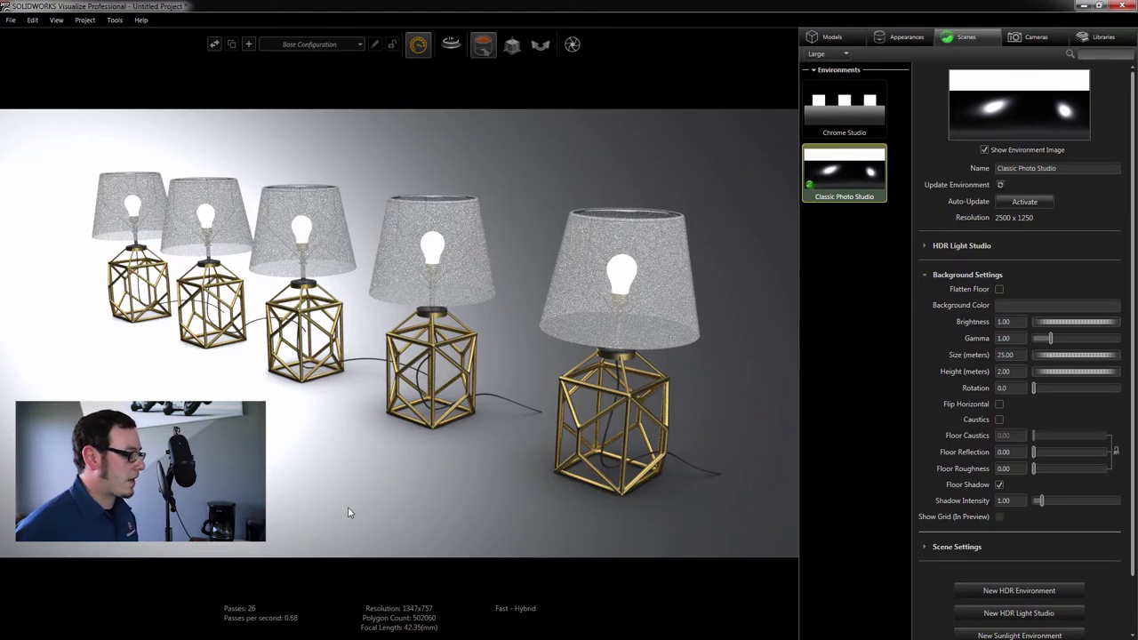
# Step: Rotate the Classic Photo Studio environment to about 36.5 degrees so the backdrop behind the lamps darkens
pyautogui.keyDown('ctrl'); pyautogui.keyDown('alt'); pyautogui.moveTo(509, 500); pyautogui.dragTo(197, 520); pyautogui.keyUp('alt'); pyautogui.keyUp('ctrl')
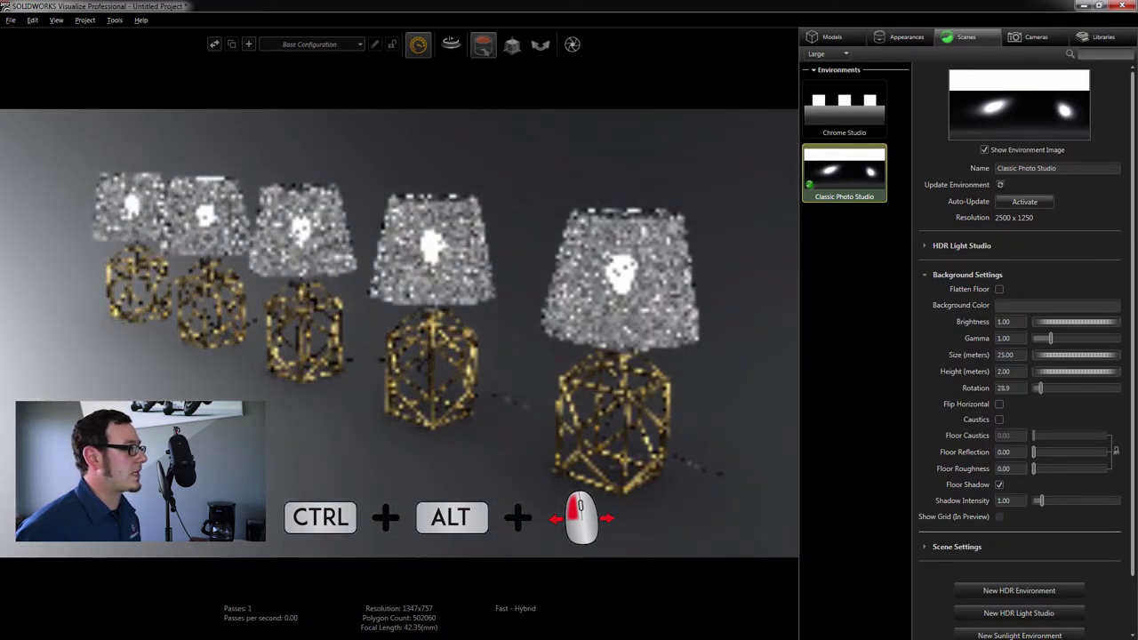
pyautogui.keyDown('ctrl'); pyautogui.keyDown('alt'); pyautogui.moveTo(406, 508); pyautogui.dragTo(359, 509); pyautogui.keyUp('alt'); pyautogui.keyUp('ctrl')
pyautogui.keyDown('ctrl'); pyautogui.keyDown('alt'); pyautogui.moveTo(460, 506); pyautogui.dragTo(460, 506); pyautogui.keyUp('alt'); pyautogui.keyUp('ctrl')
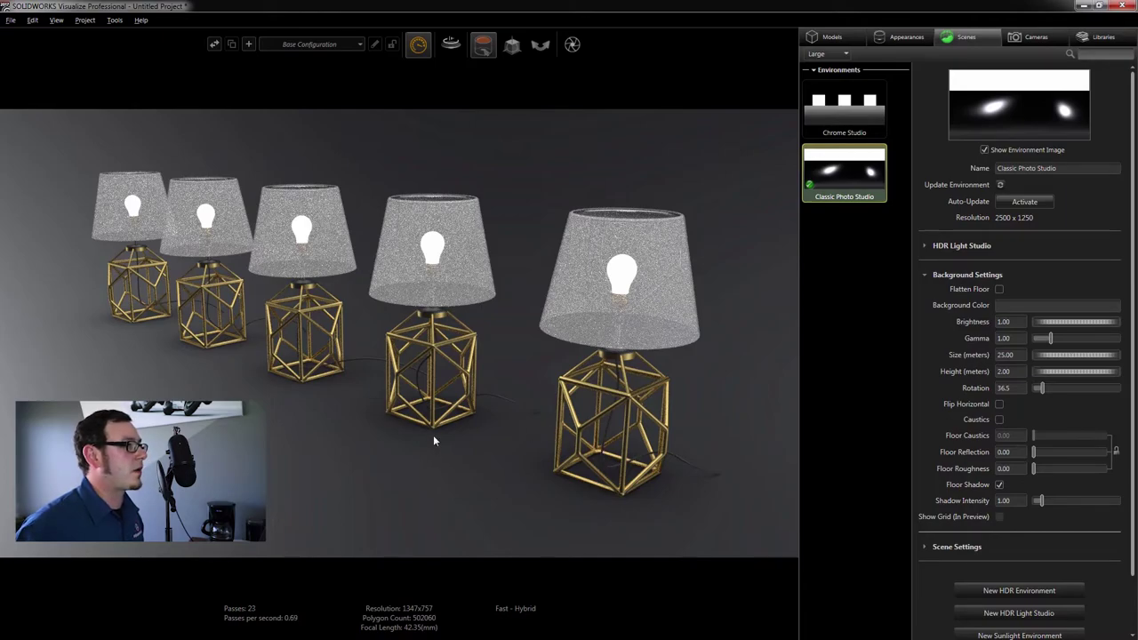
# Step: Apply Anodized Red to the middle lamp's base, Gunmetal to the farthest base, and Brushed Aluminum to the second-farthest base
pyautogui.click(1084, 37)
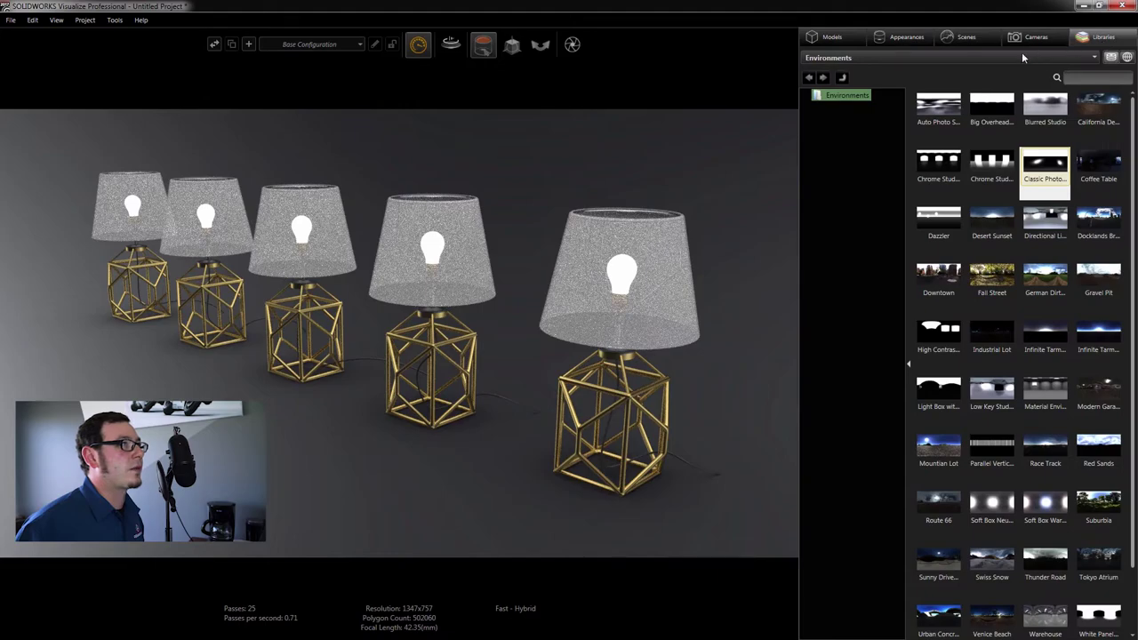
pyautogui.click(901, 58)
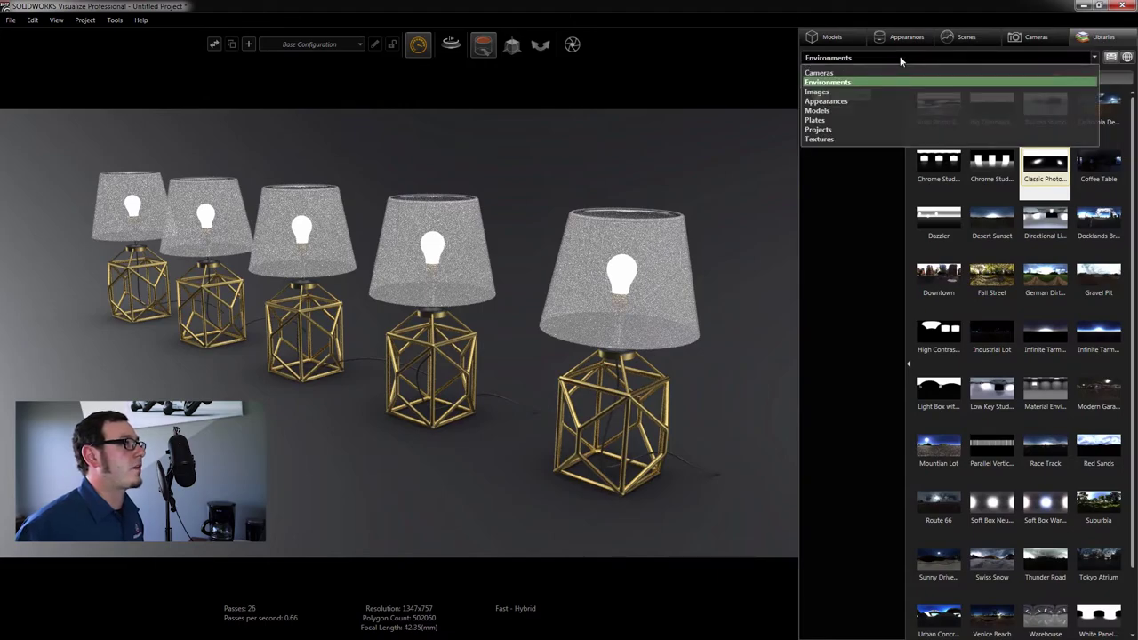
pyautogui.click(819, 102)
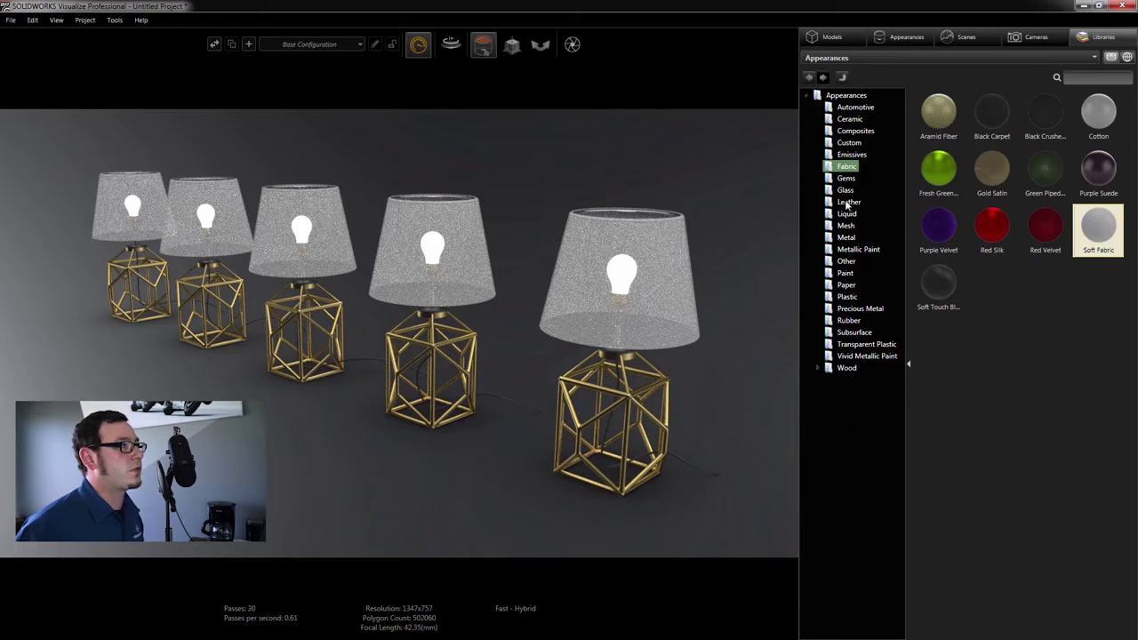
pyautogui.click(846, 237)
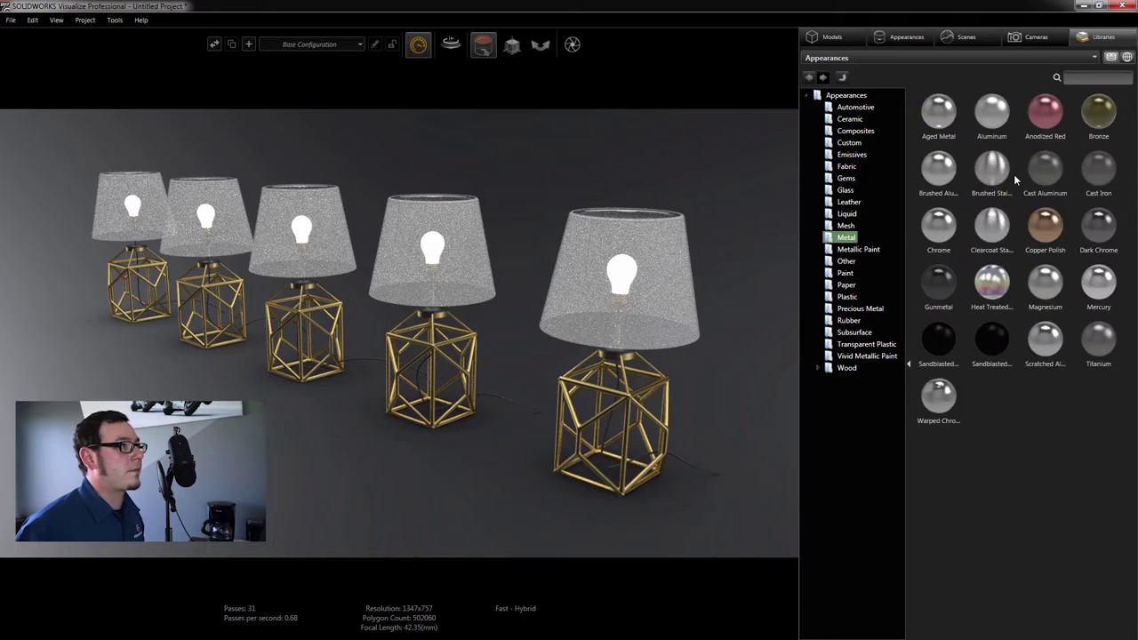
pyautogui.moveTo(1044, 113); pyautogui.dragTo(301, 349)
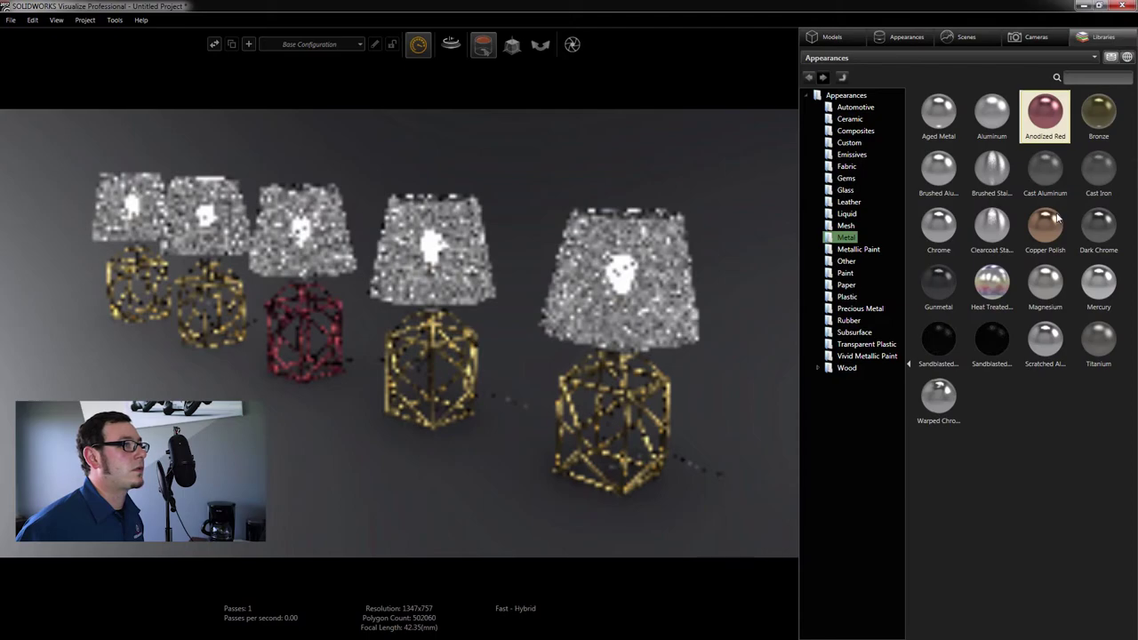
pyautogui.moveTo(938, 285); pyautogui.dragTo(134, 318)
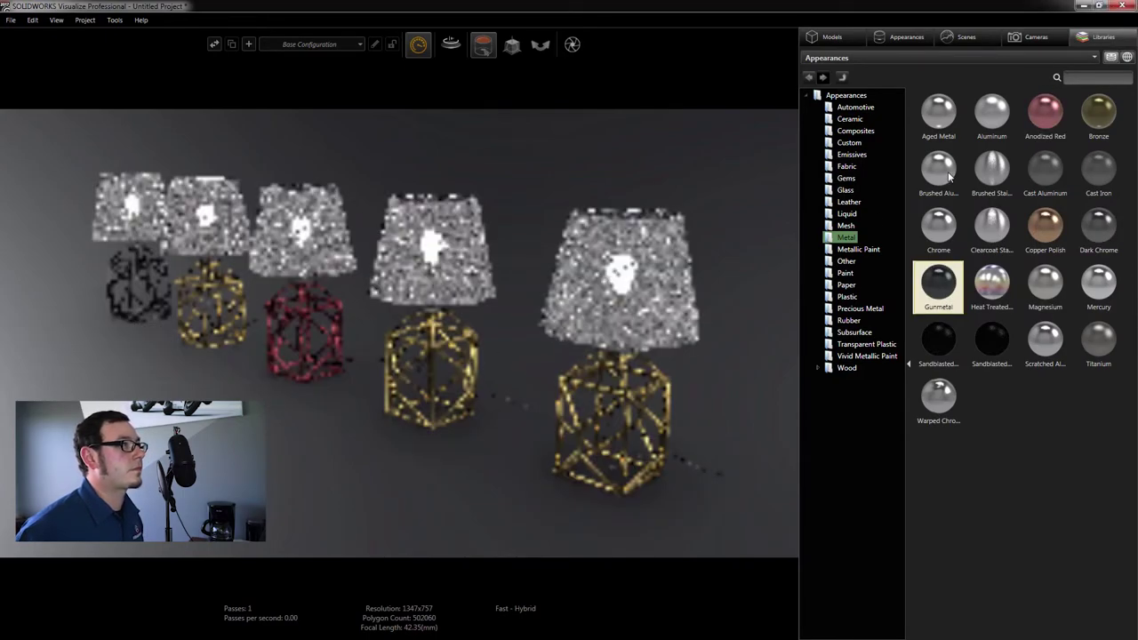
pyautogui.moveTo(347, 317)
pyautogui.mouseDown()
pyautogui.moveTo(248, 345)
pyautogui.moveTo(214, 338)
pyautogui.mouseUp()
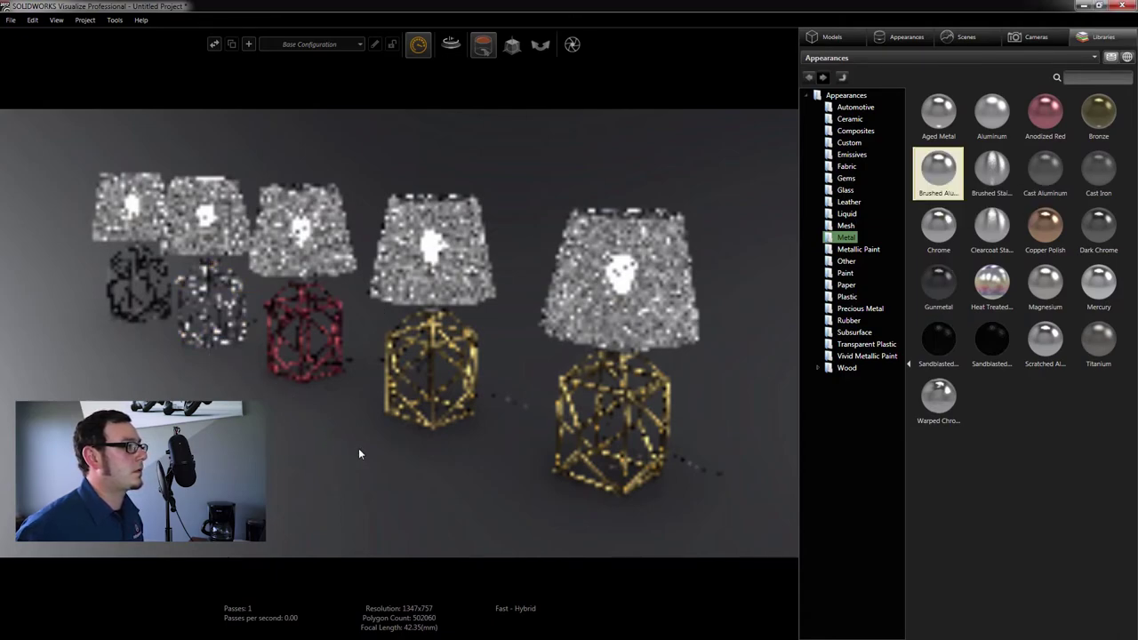
# Step: Apply 18k Gold to the nearest lamp's base and a white porcelain ceramic to the base of the lamp behind it
pyautogui.click(855, 308)
pyautogui.moveTo(997, 111); pyautogui.dragTo(622, 396)
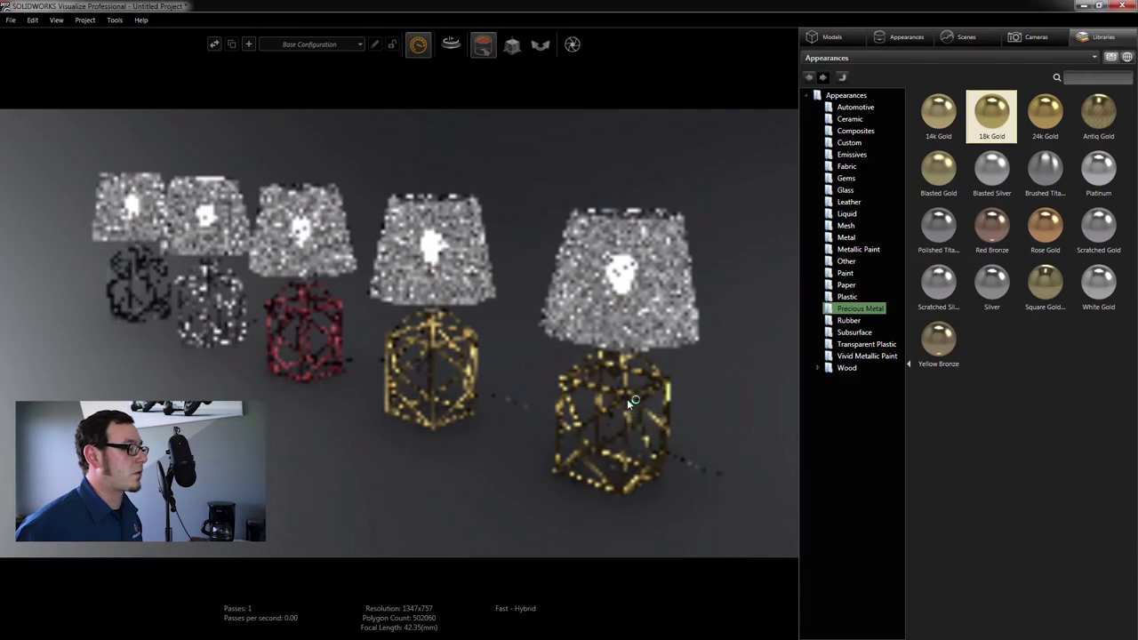
pyautogui.click(855, 119)
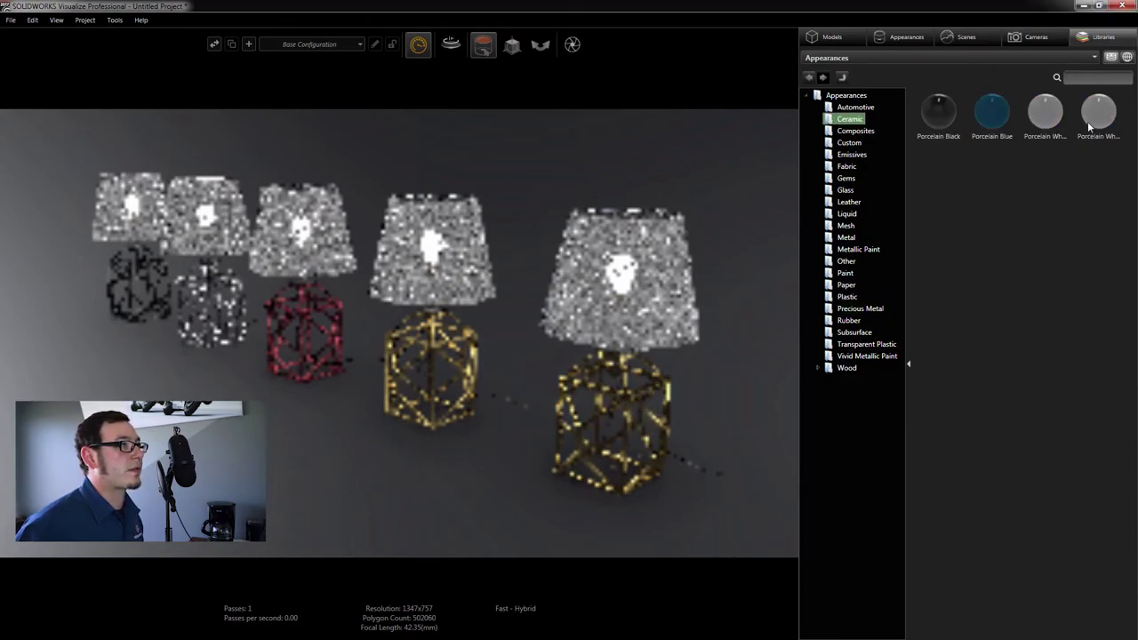
pyautogui.moveTo(891, 248); pyautogui.dragTo(430, 343)
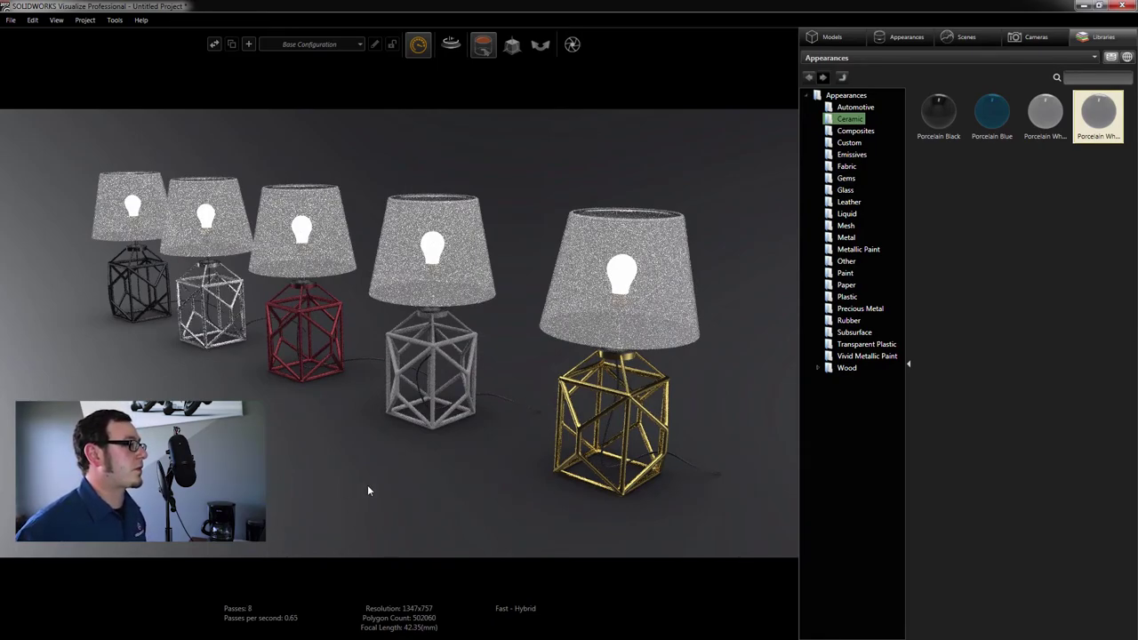
# Step: Switch the viewport to the Accurate render mode and darken the environment lighting
pyautogui.moveTo(423, 50)
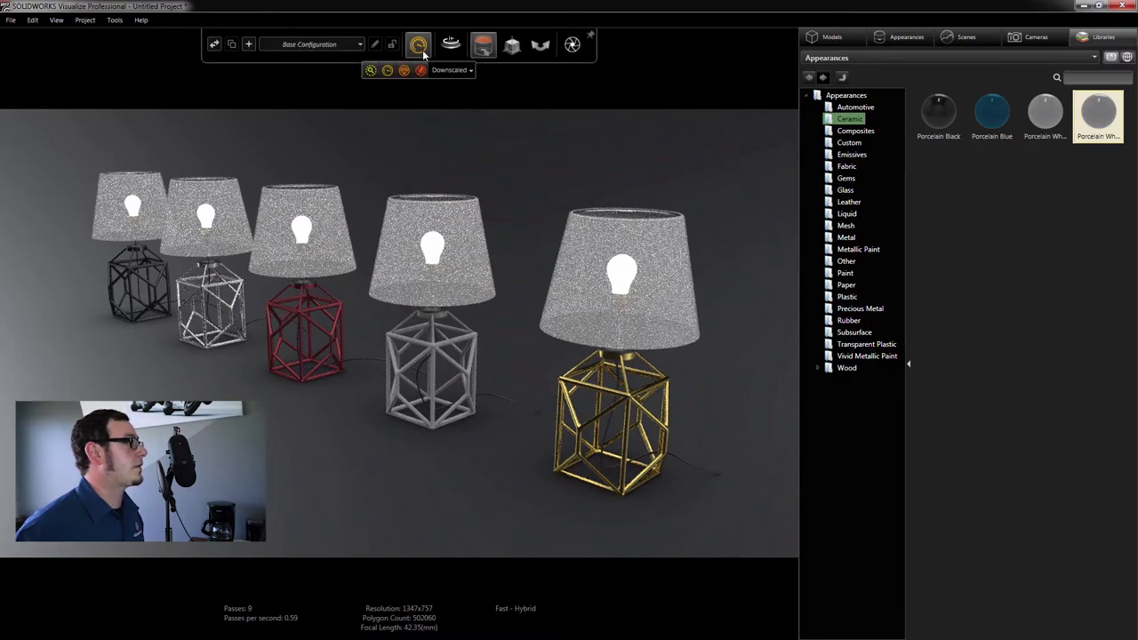
pyautogui.click(404, 71)
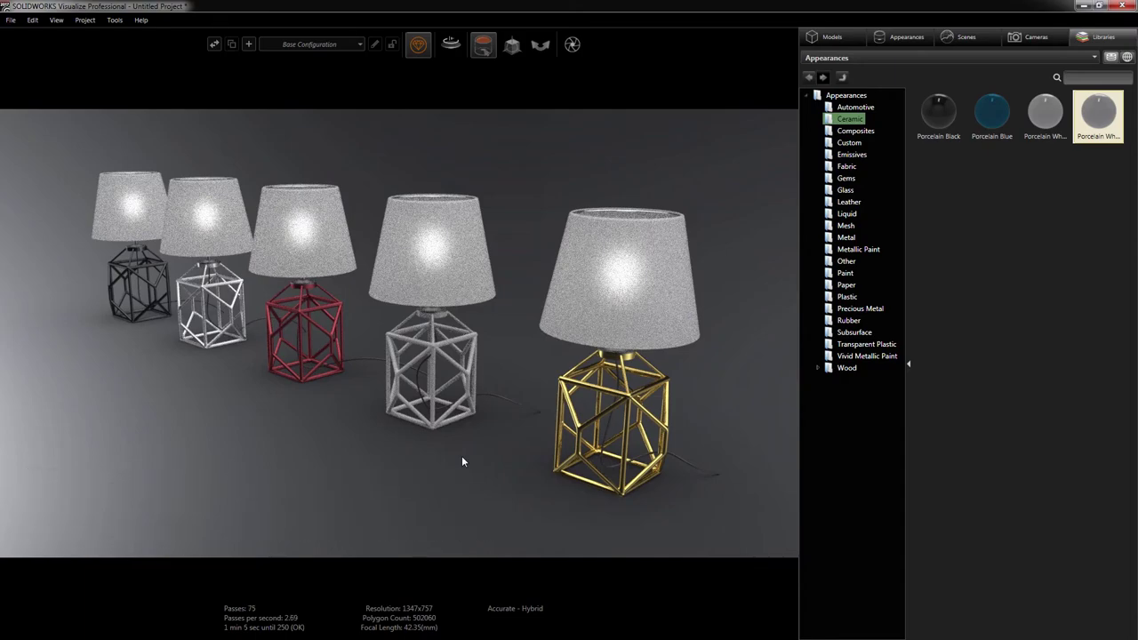
pyautogui.hotkey('ctrl', ';')
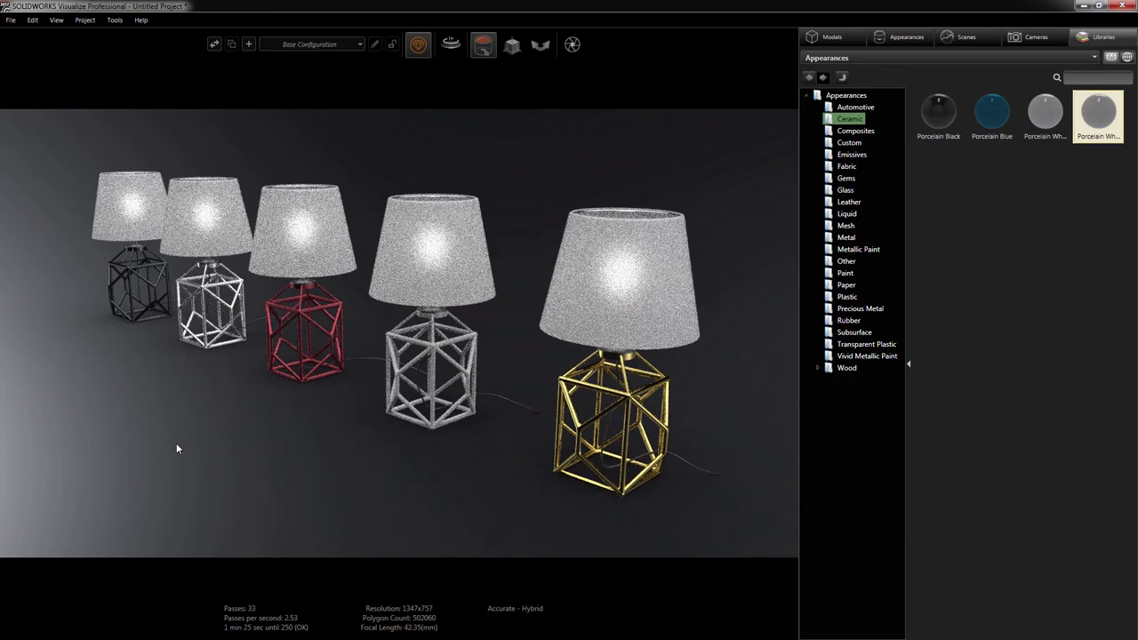
# Step: Greatly increase the emissive brightness of the bulbs' white led appearance, then deselect it
pyautogui.click(893, 38)
pyautogui.click(877, 240)
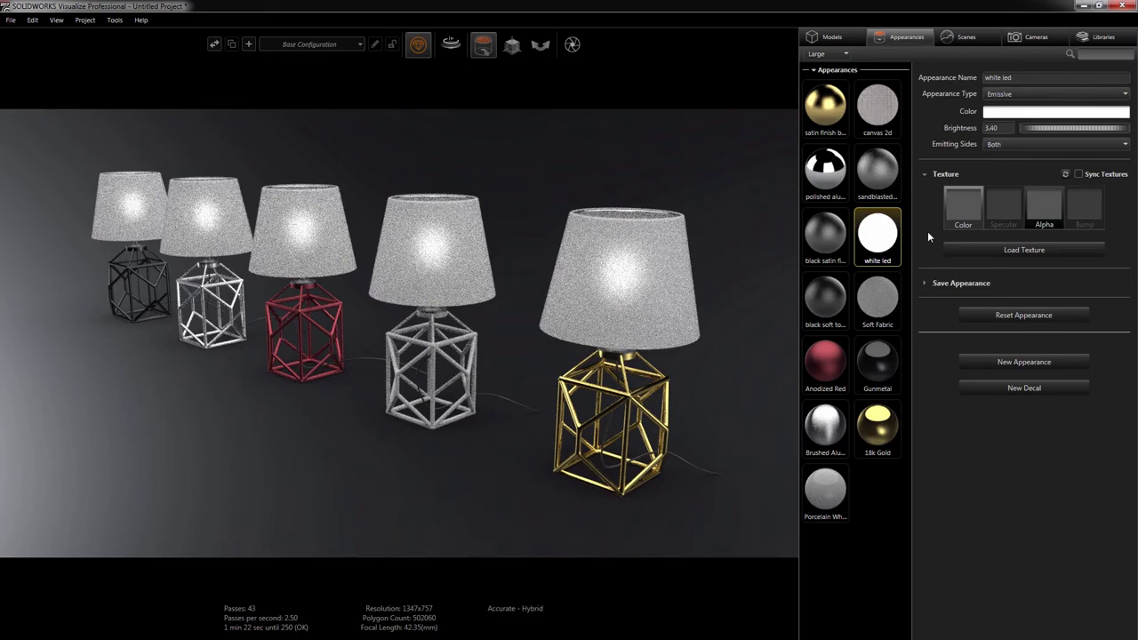
pyautogui.click(991, 128)
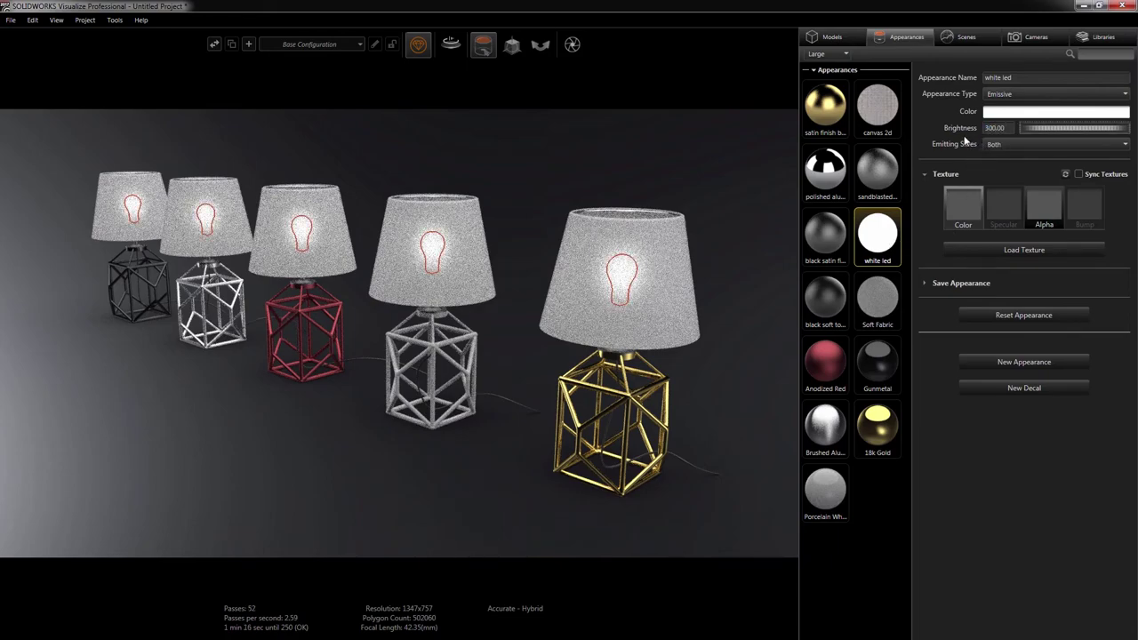
pyautogui.click(748, 165)
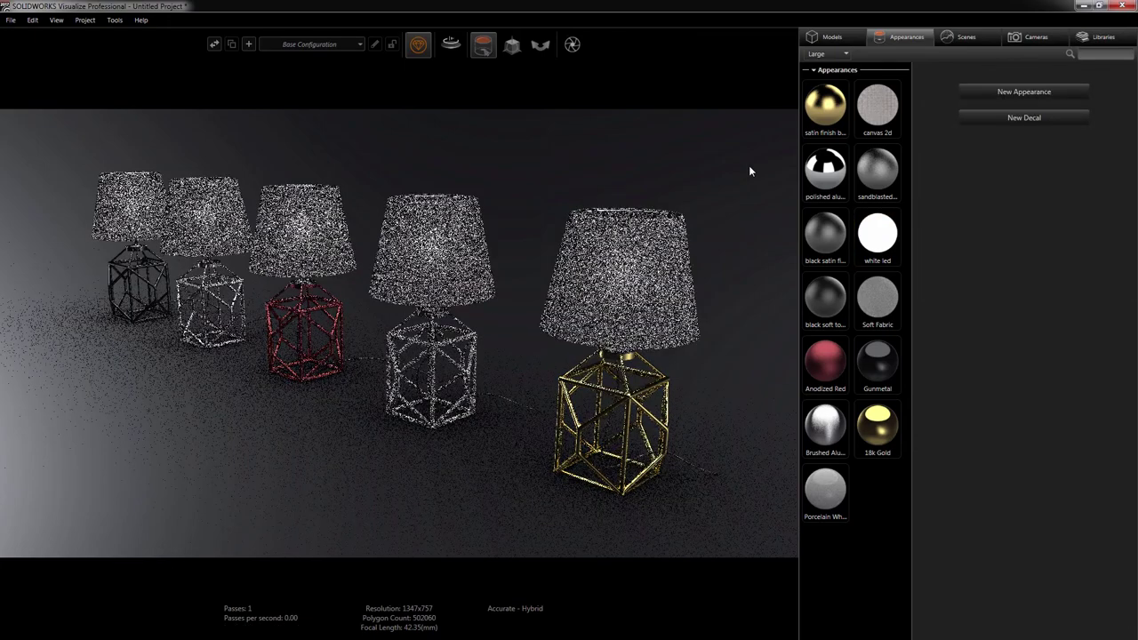